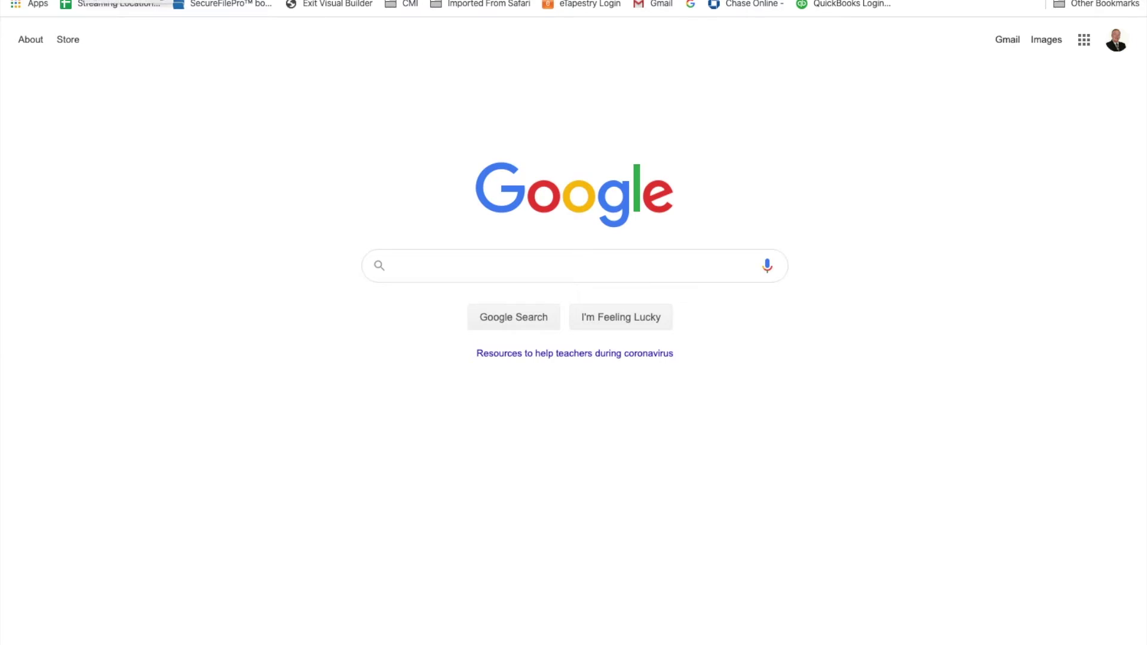
- Open the eTapestry login page at bos.etapestry.com
text(bos)
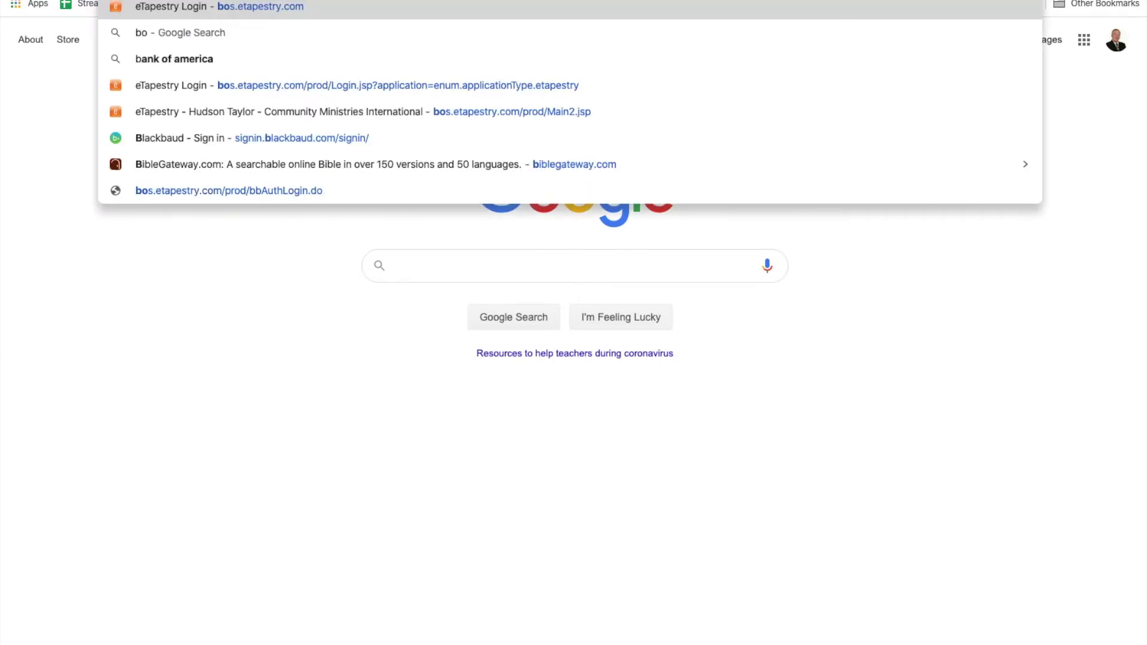
text(.)
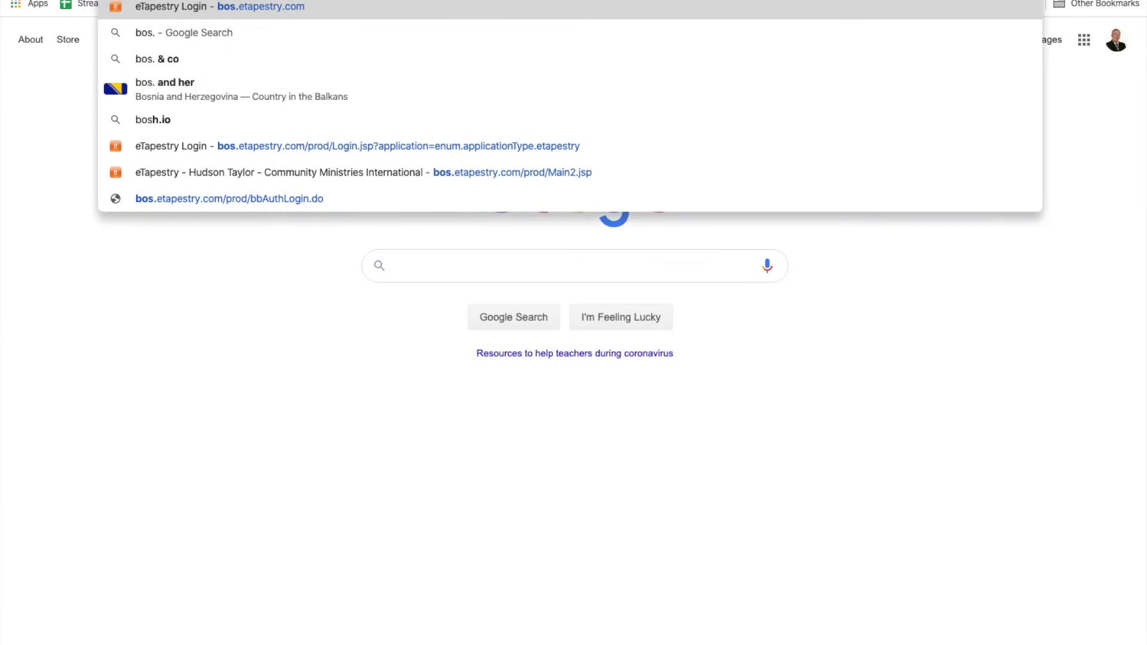
key(Return)
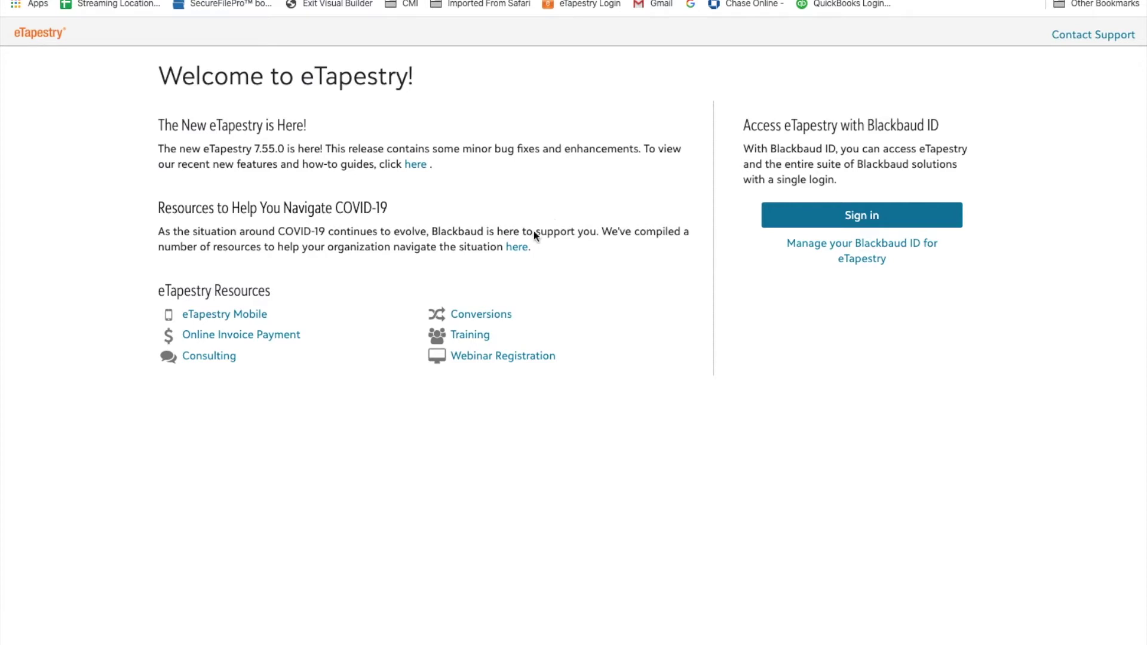
- Sign in to eTapestry with the Blackbaud ID by entering the account password
click(861, 221)
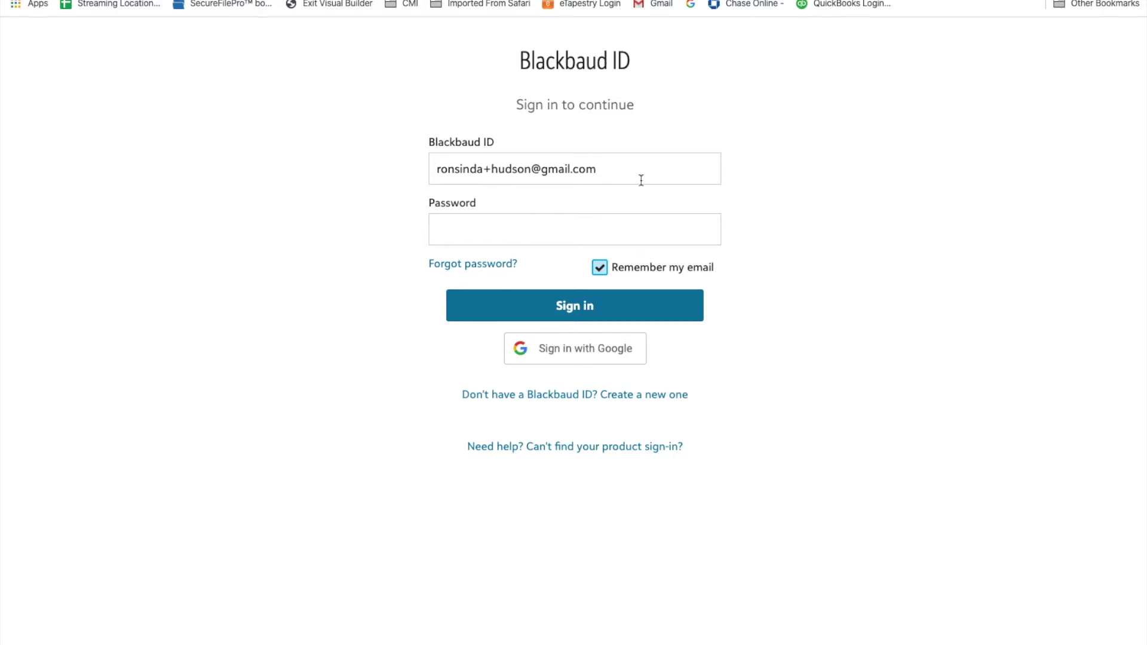
click(462, 224)
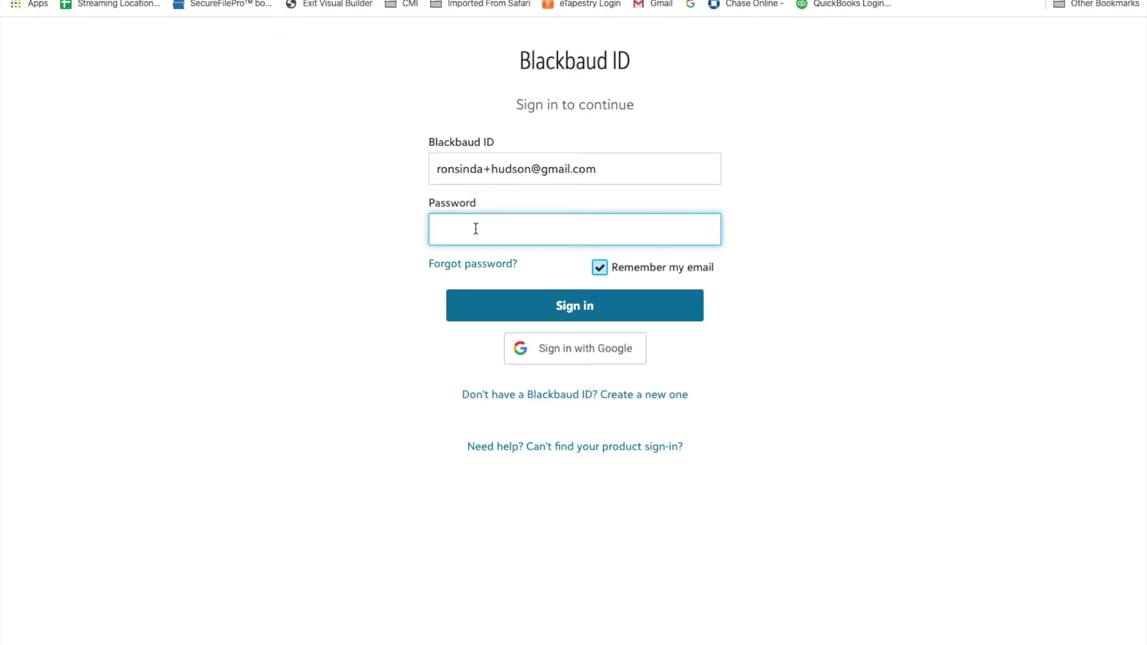
text(•••••••••)
key(Return)
click(575, 364)
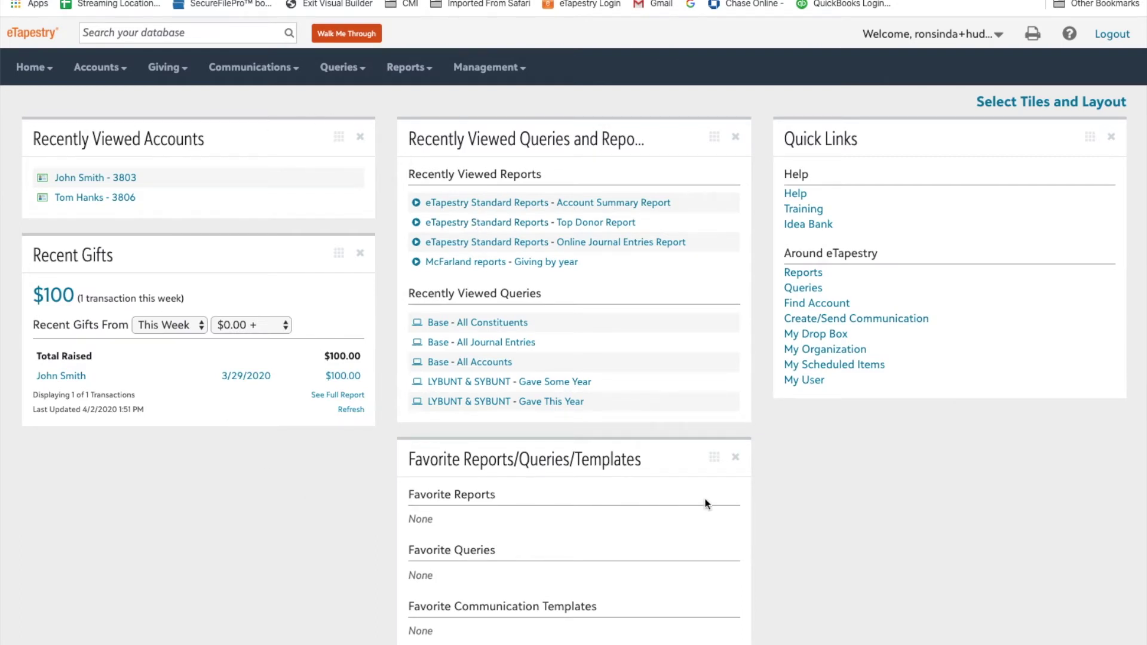
- Change the home page layout to 2 Equal Columns, save it and look over the rearranged tiles
click(1009, 105)
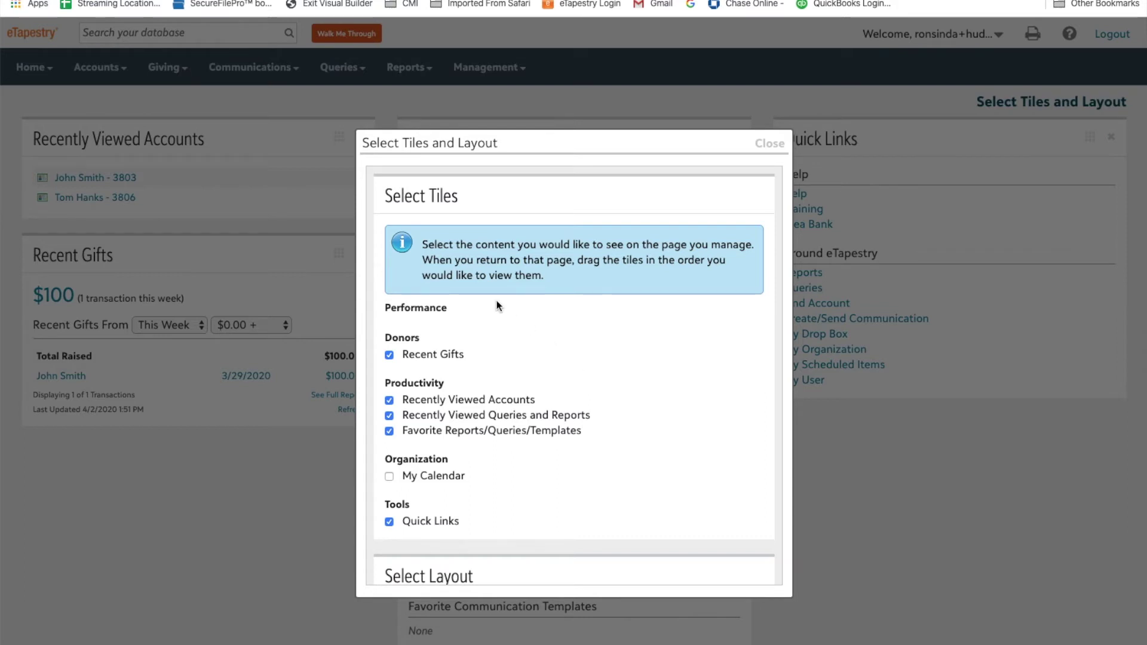
scroll(496, 306, down, 3)
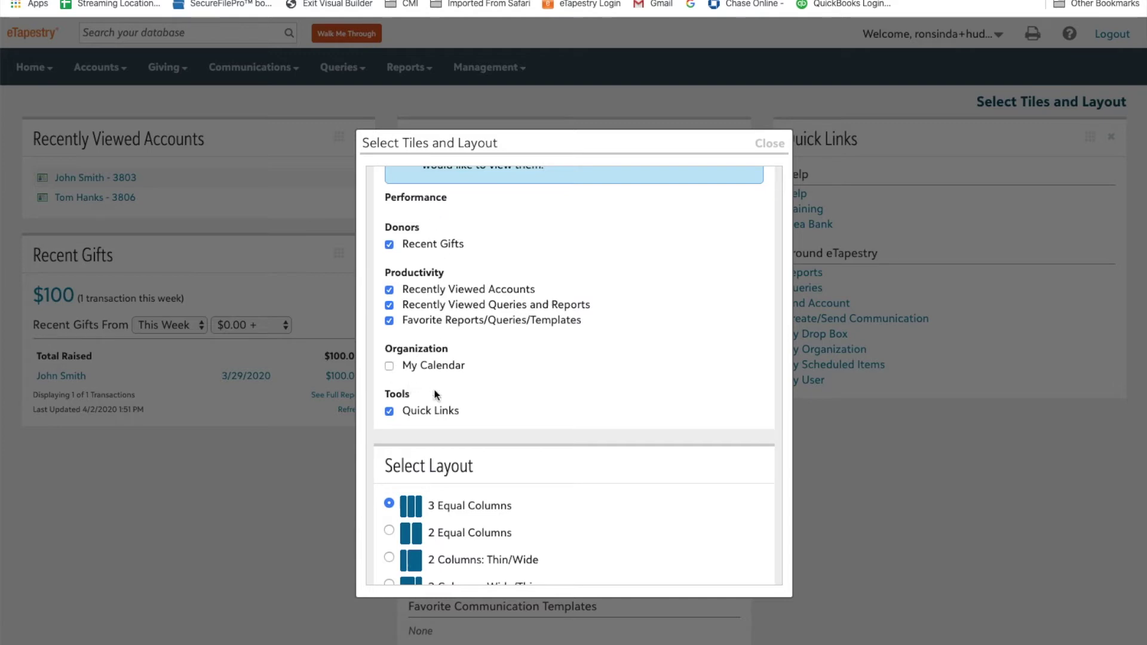
click(389, 532)
scroll(578, 521, down, 2)
click(575, 566)
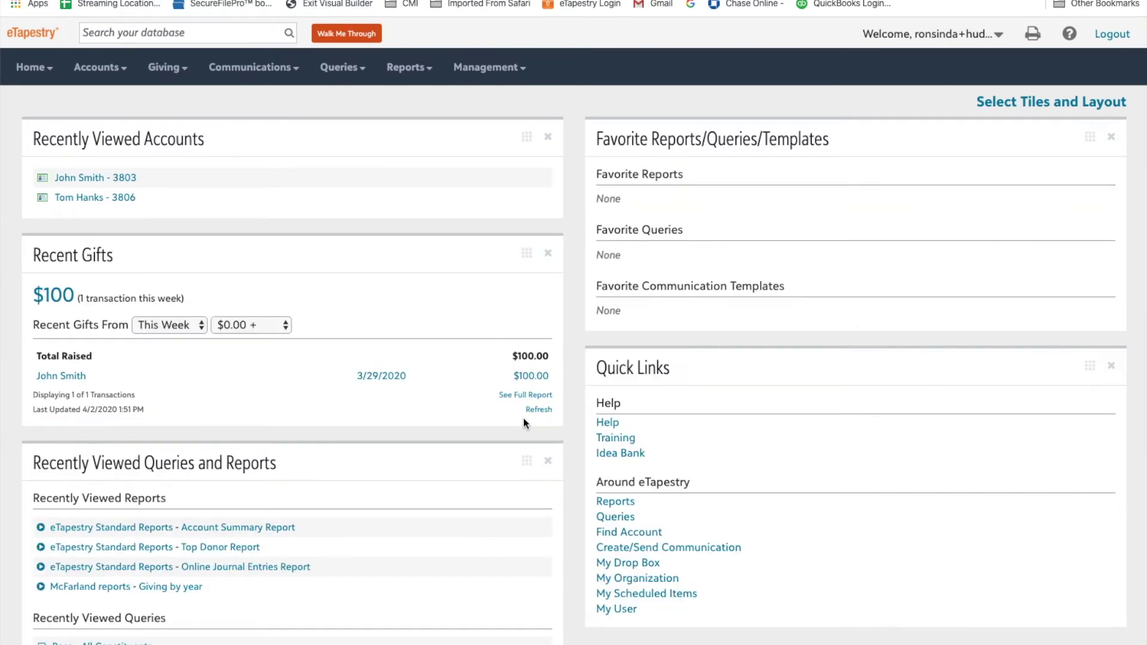
scroll(524, 418, down, 1)
scroll(522, 418, up, 1)
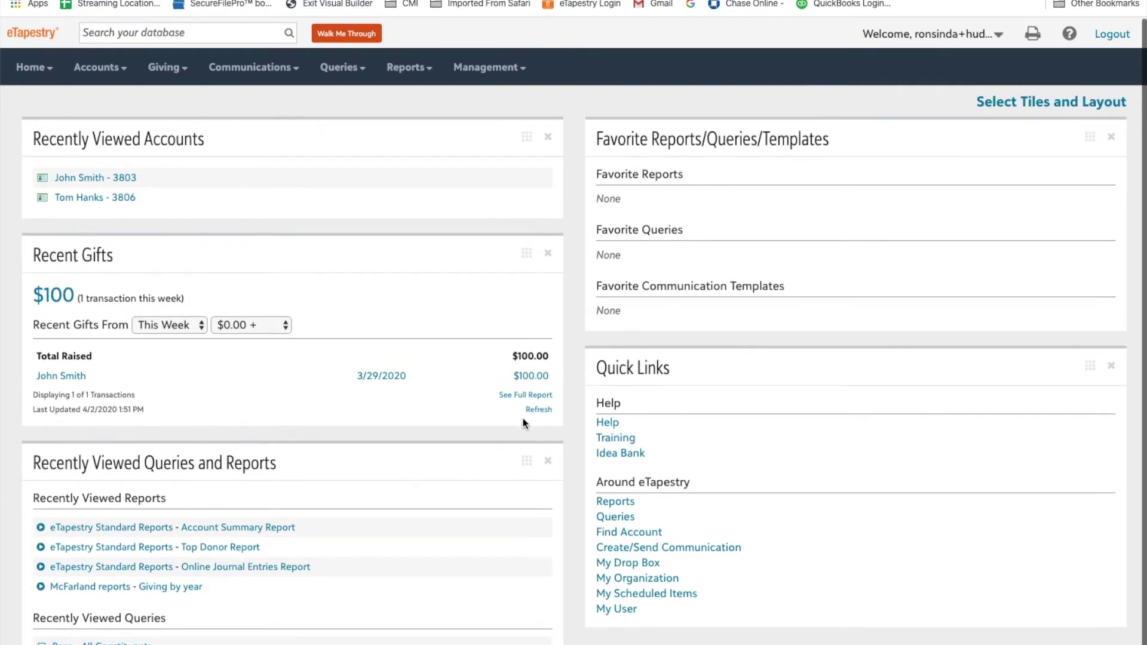
scroll(522, 418, down, 1)
scroll(522, 418, up, 1)
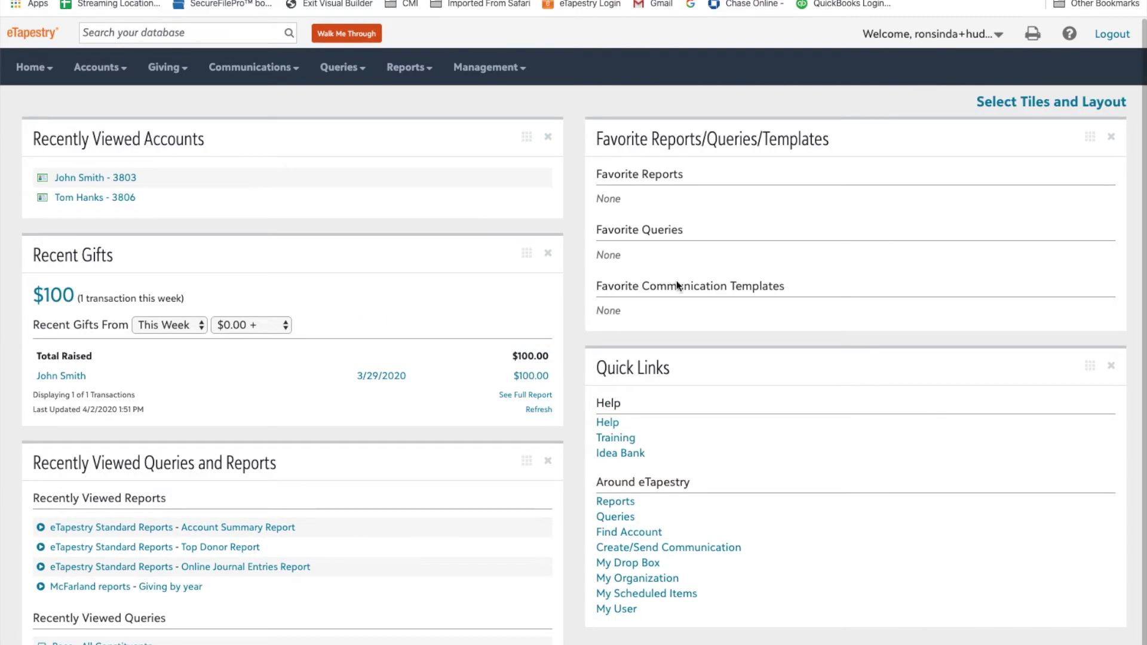
- Set the home page layout back to 3 Equal Columns and save it
click(1024, 102)
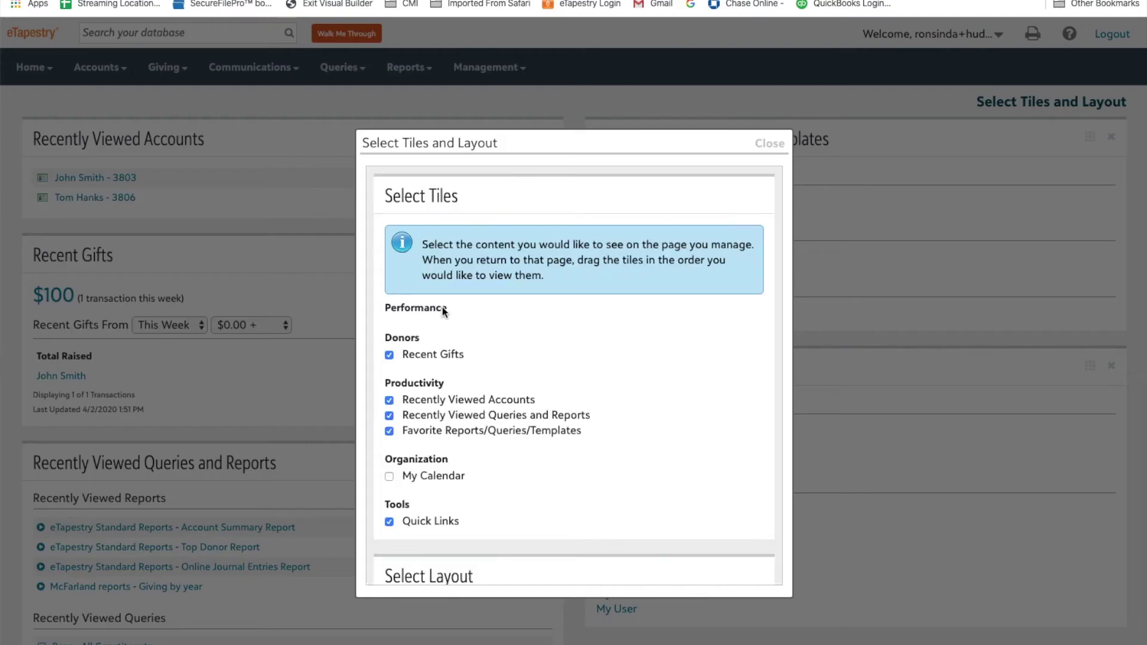
scroll(501, 421, down, 4)
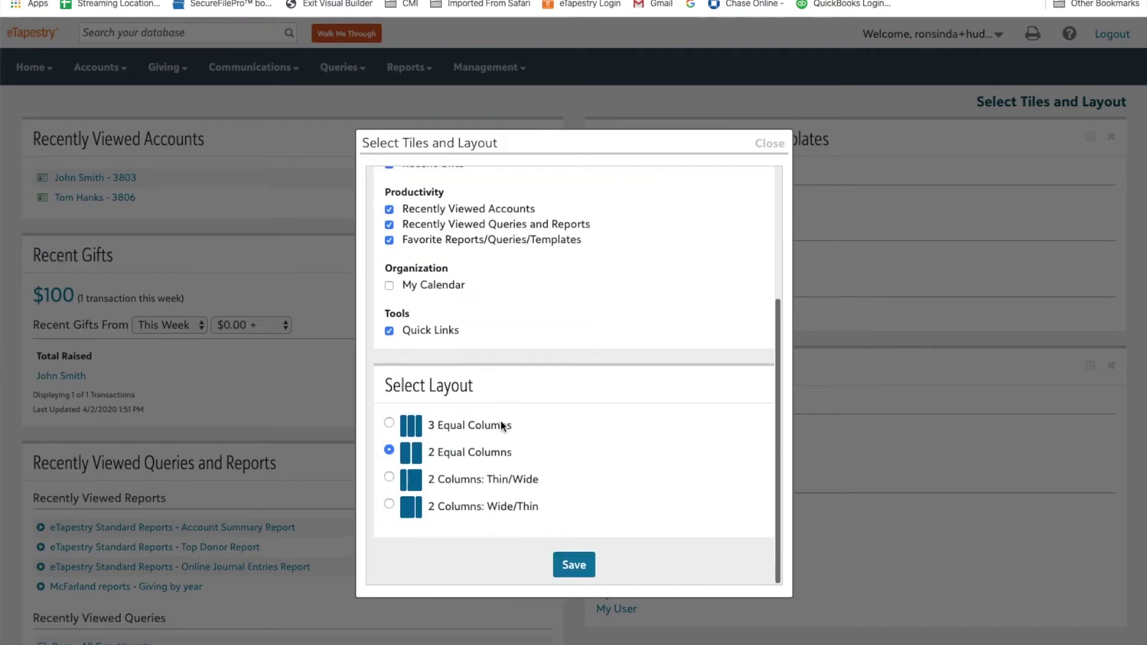
click(389, 423)
click(571, 565)
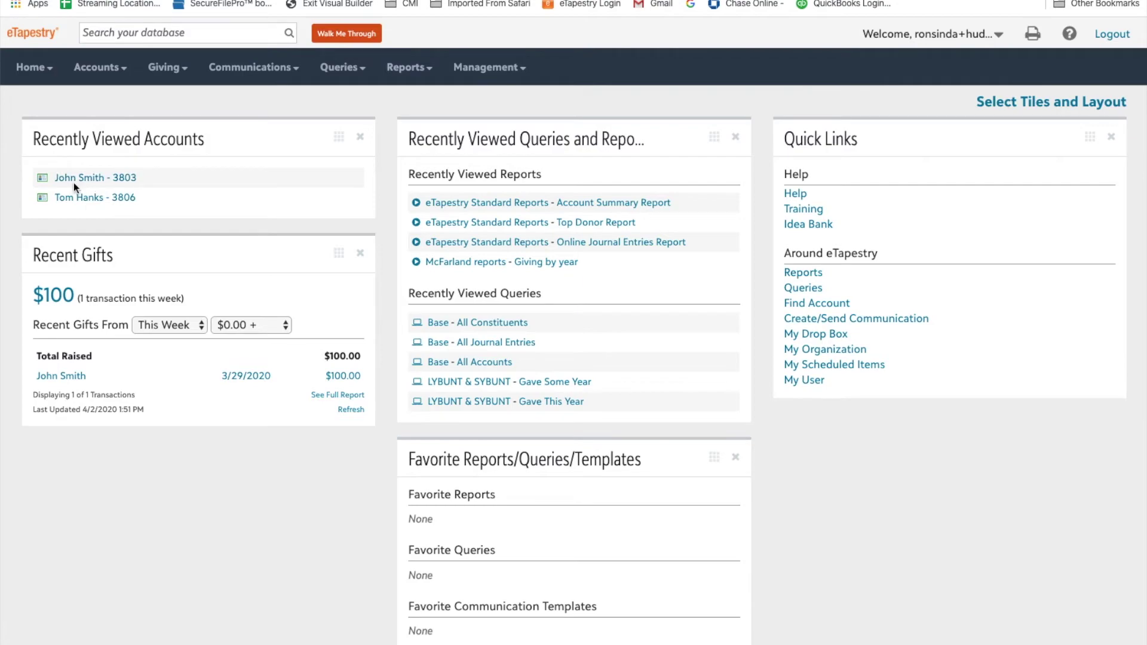
- View the first account listed under Recently Viewed Accounts and return to the home page
click(96, 179)
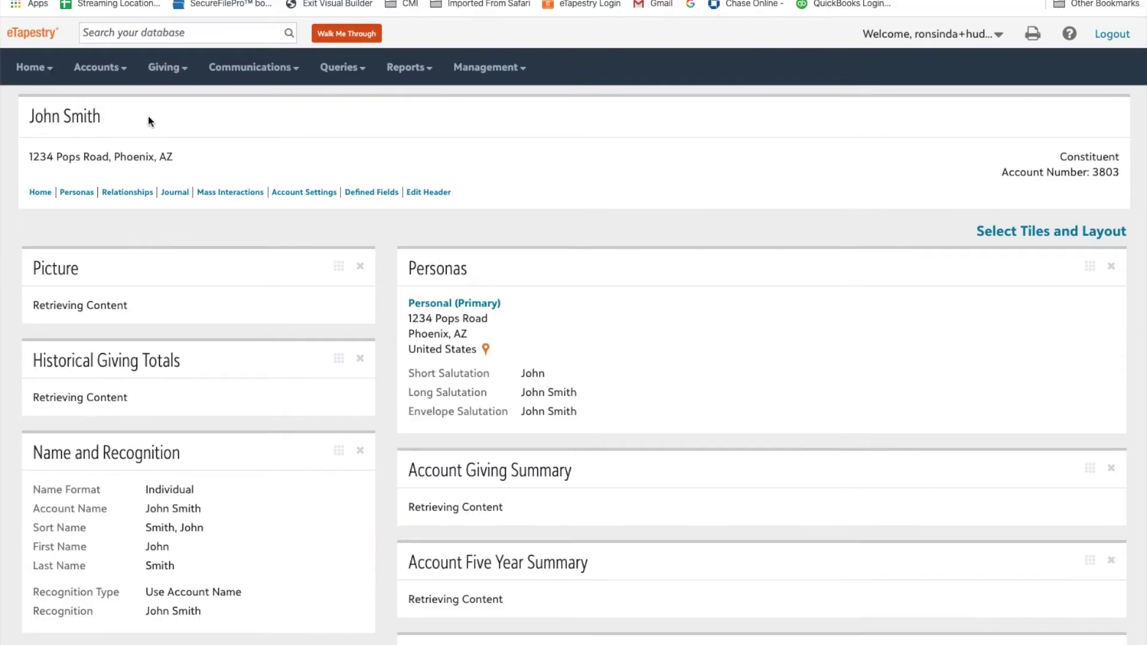
click(54, 31)
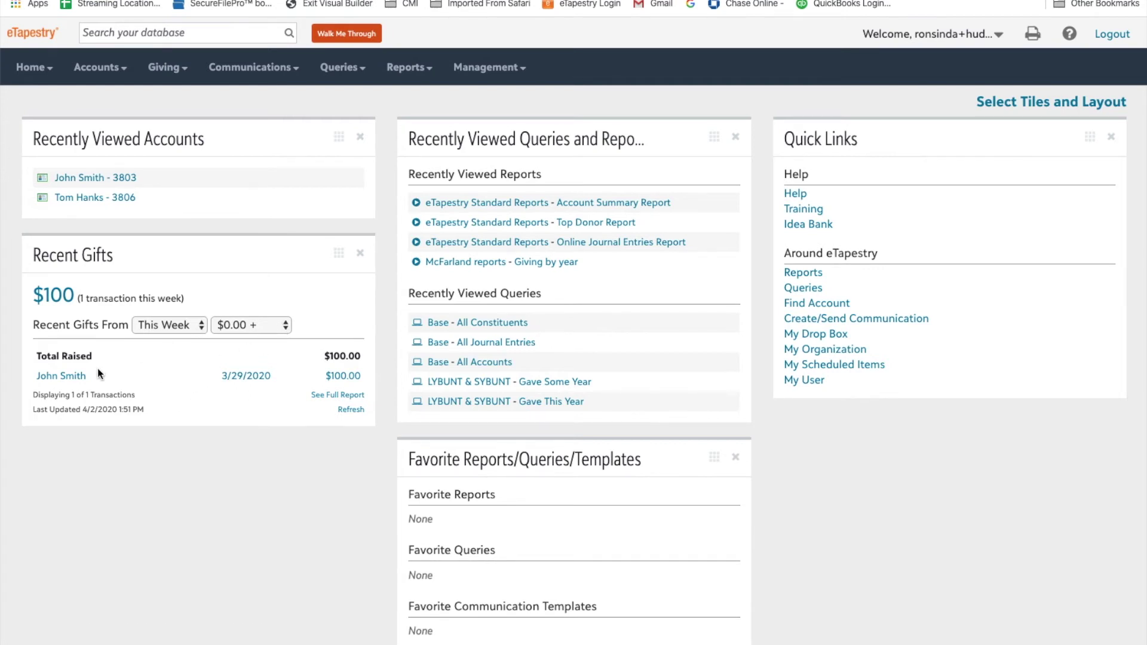
- Filter the Recent Gifts tile to gifts of $0.00 + from Today and refresh it
click(283, 323)
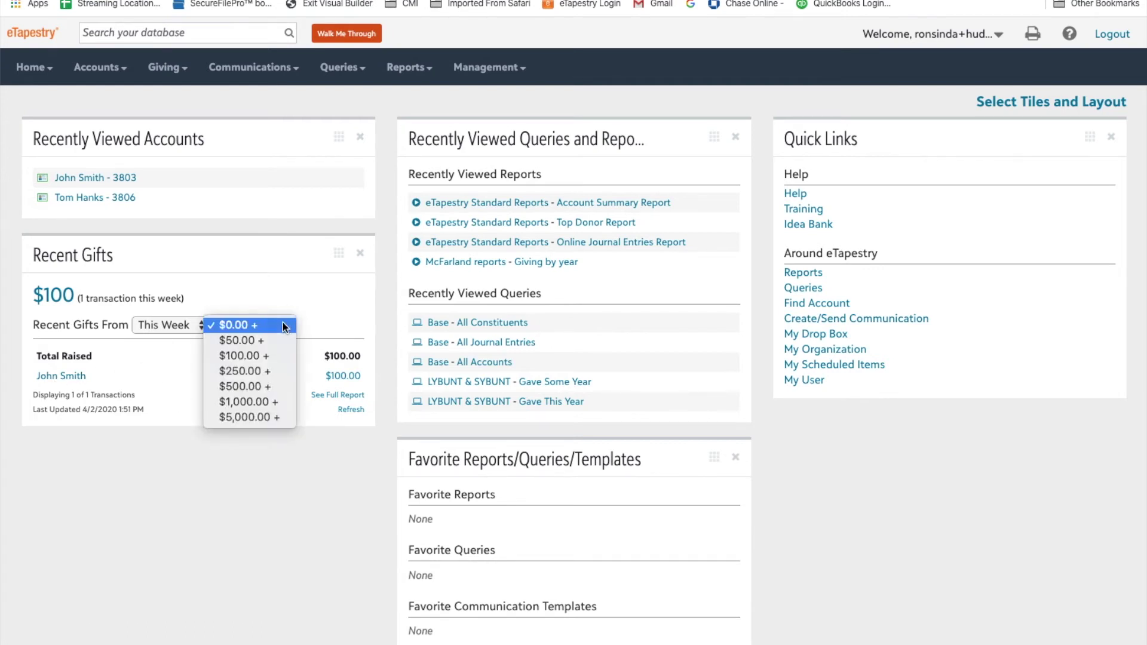
click(242, 327)
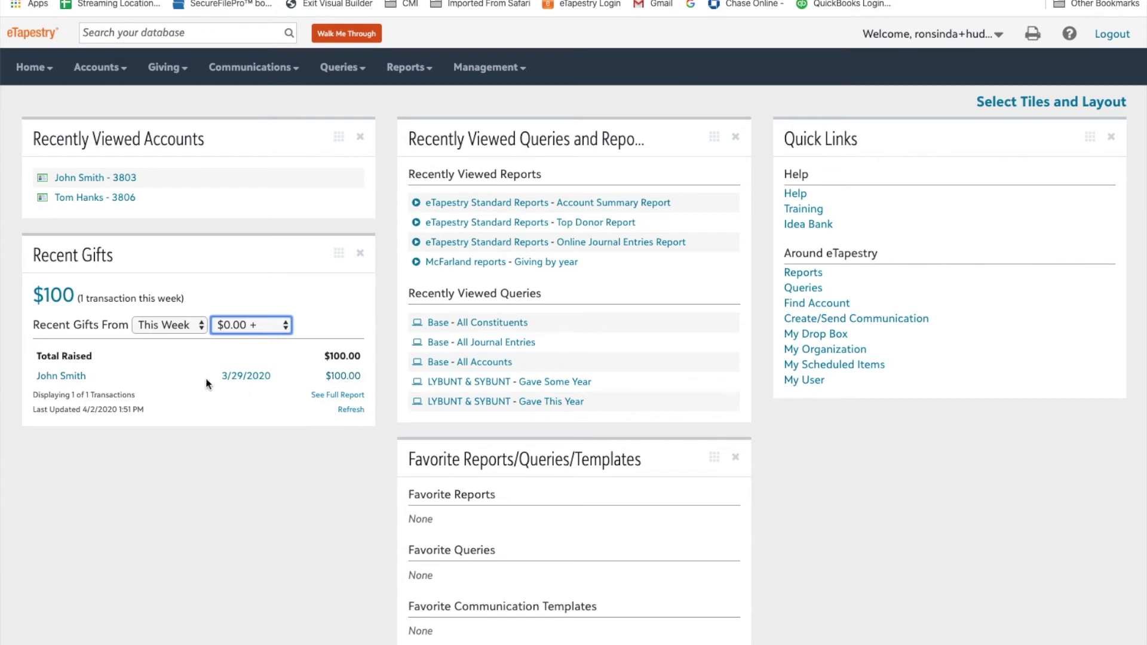
click(196, 324)
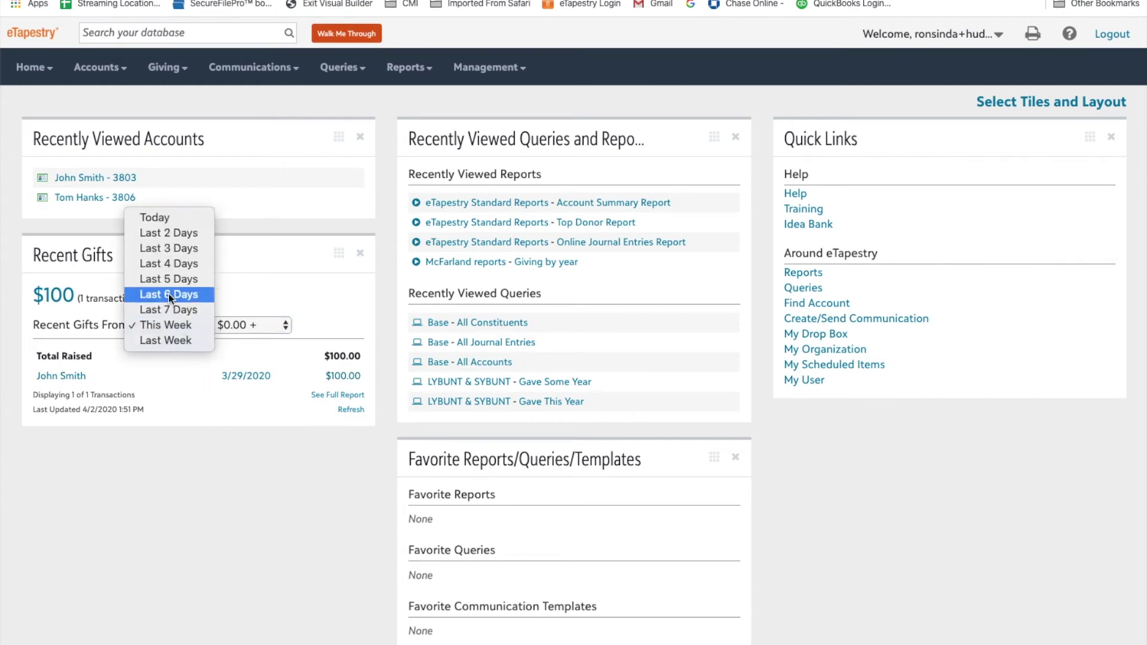
click(171, 218)
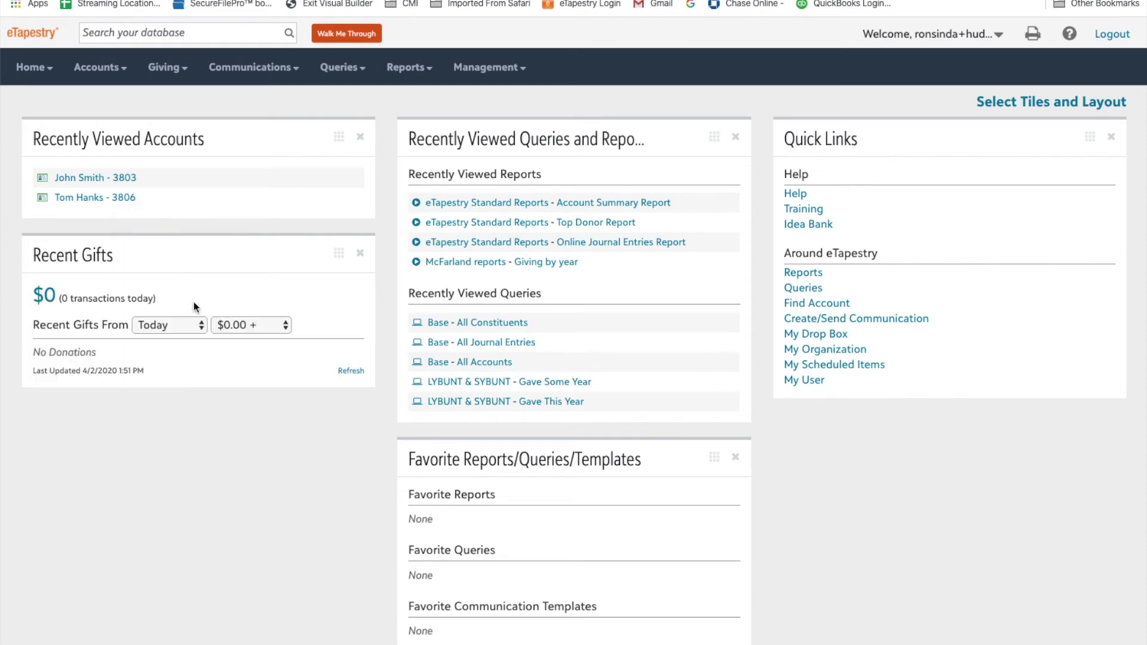
click(351, 371)
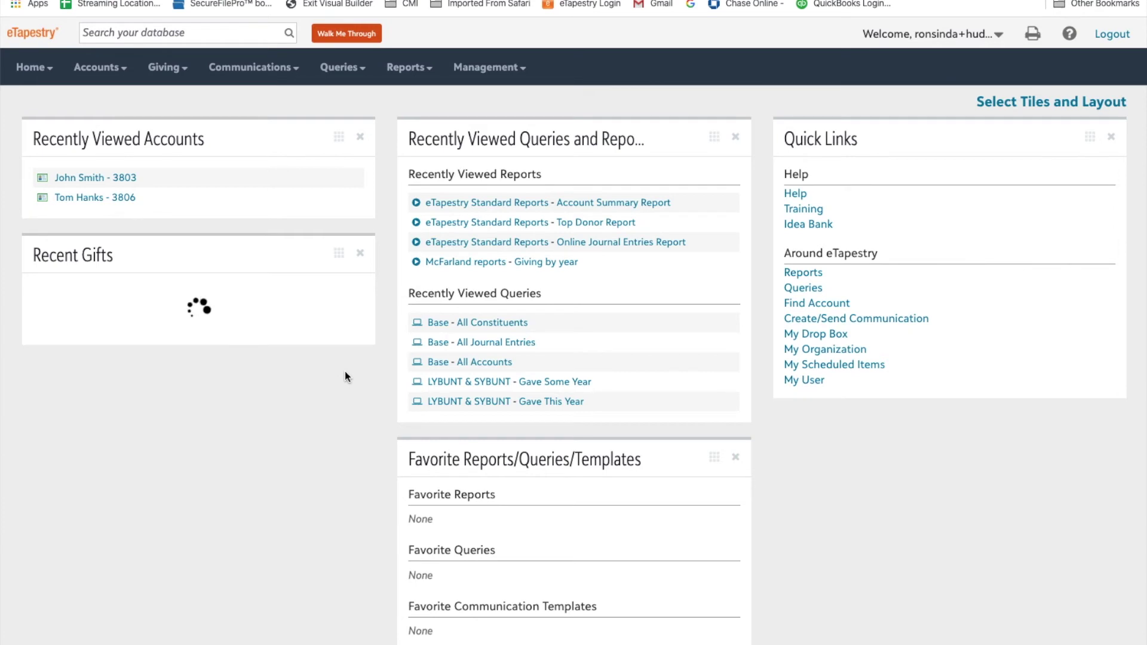
- View the Recent Gifts for Last Week and return the period to This Week
click(191, 323)
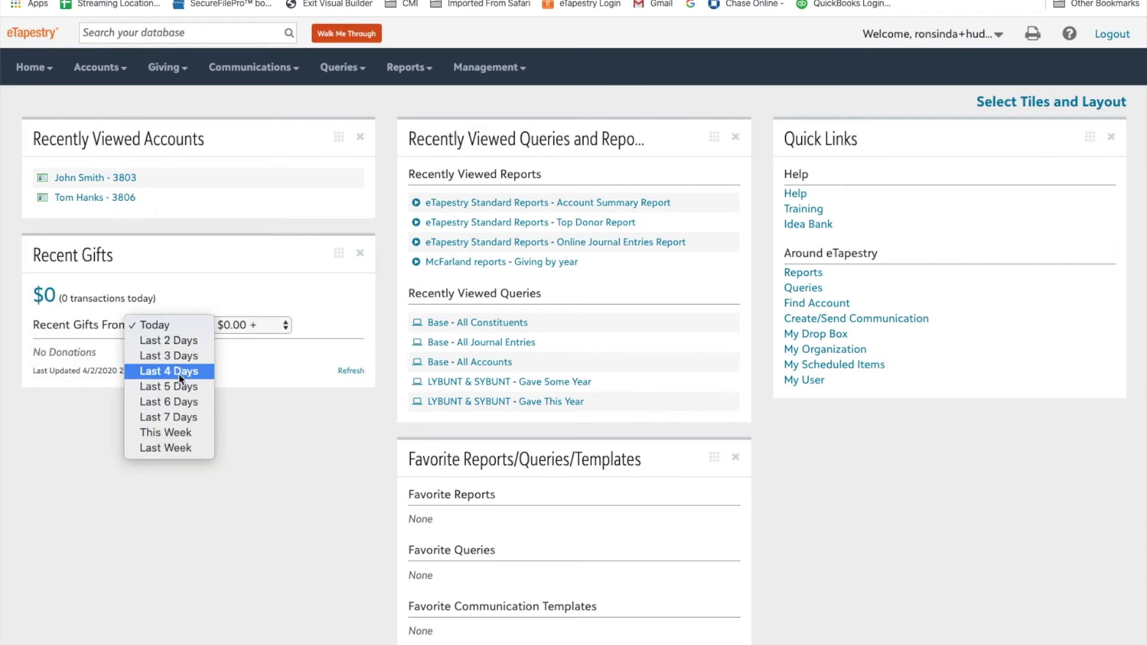
click(163, 445)
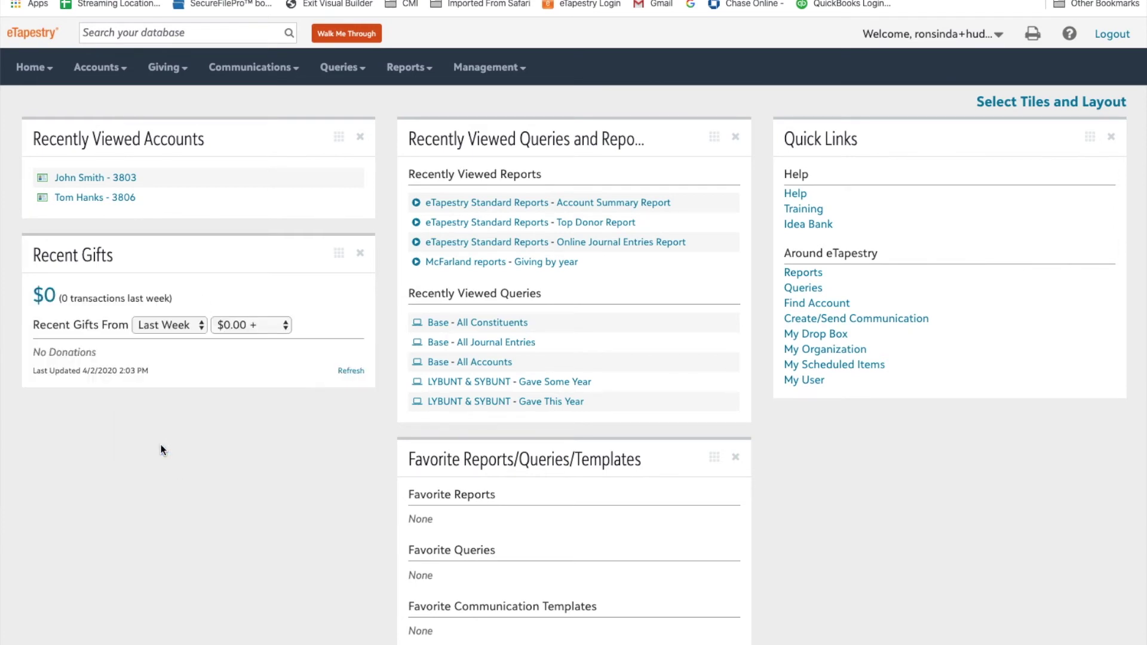
click(193, 325)
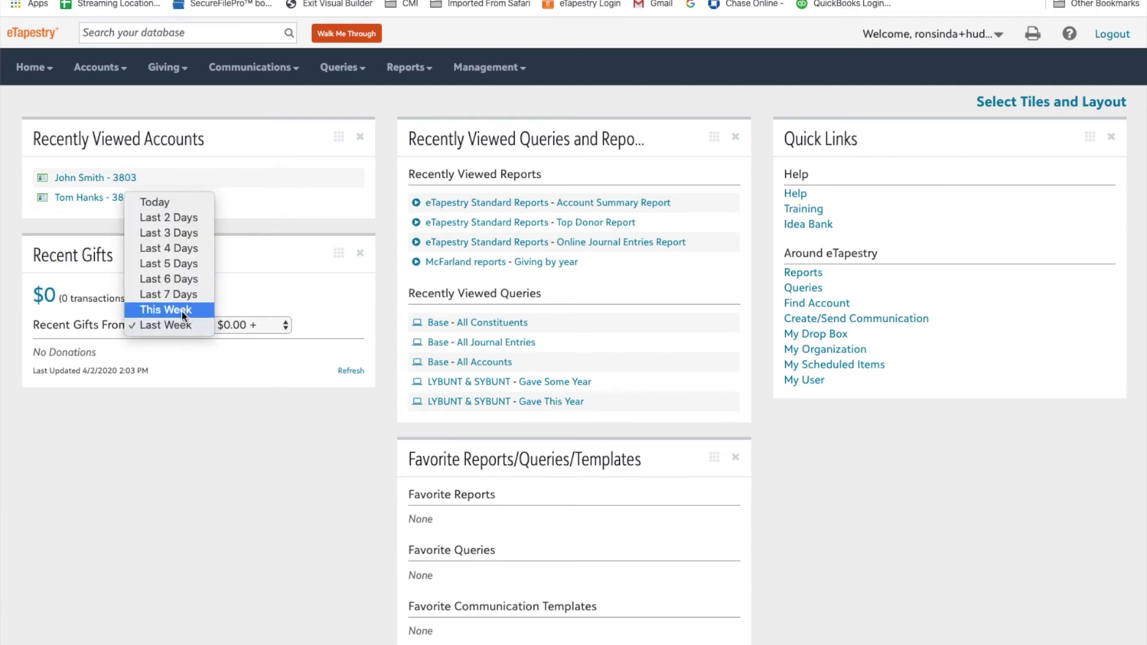
click(182, 311)
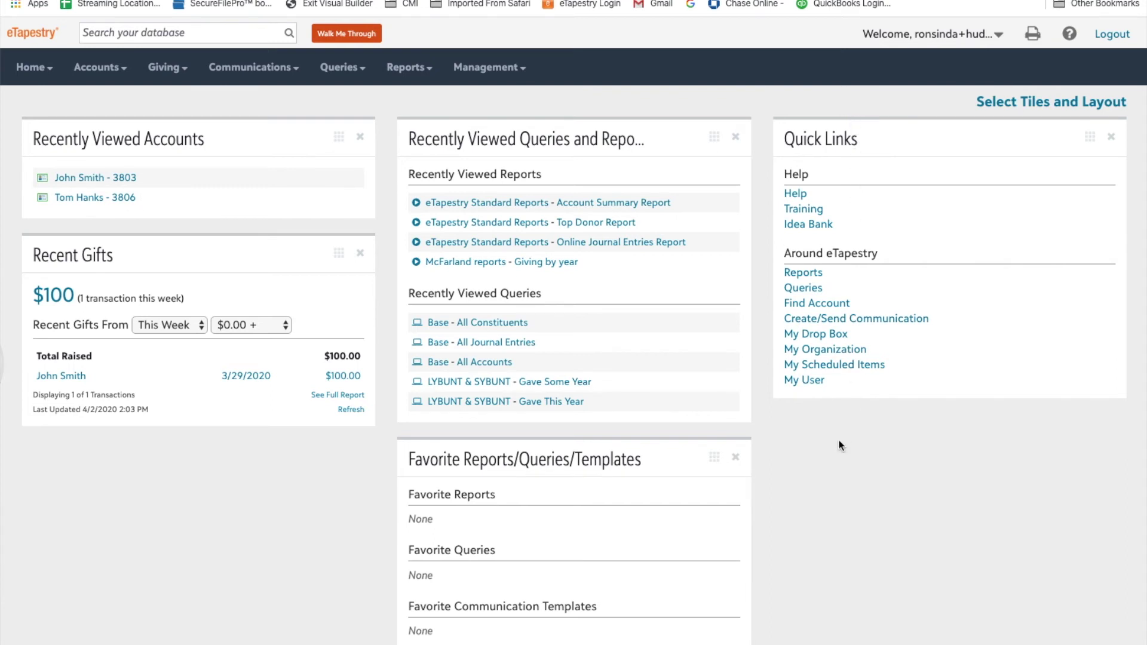
- Open eTapestry Help from the Quick Links and search it for "query"
click(795, 197)
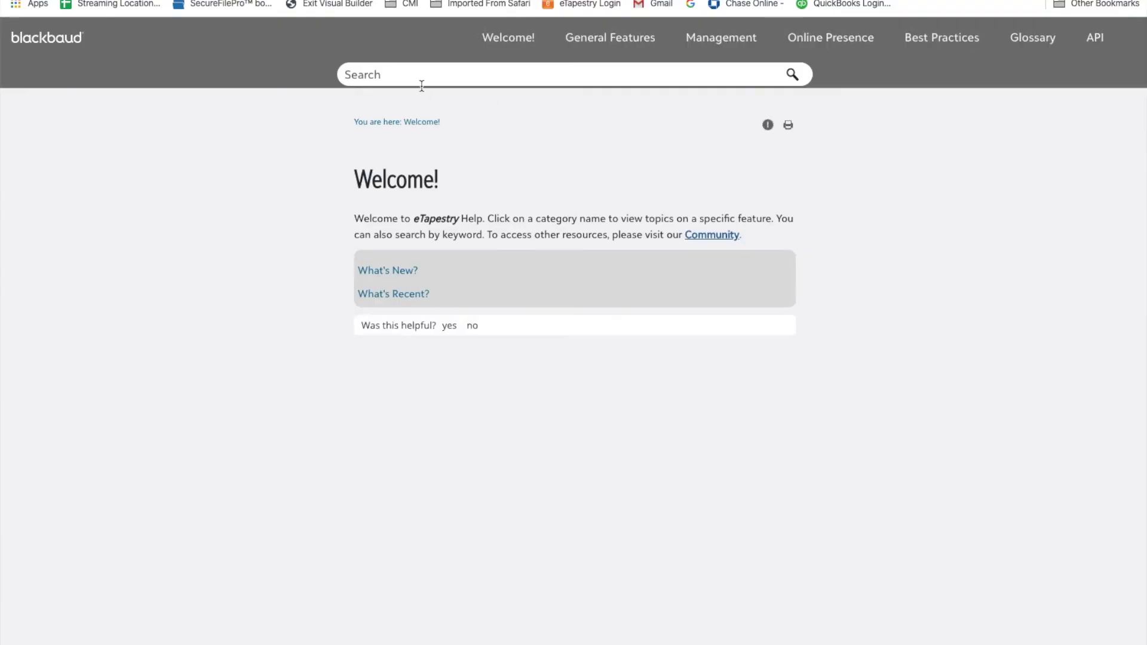
click(384, 75)
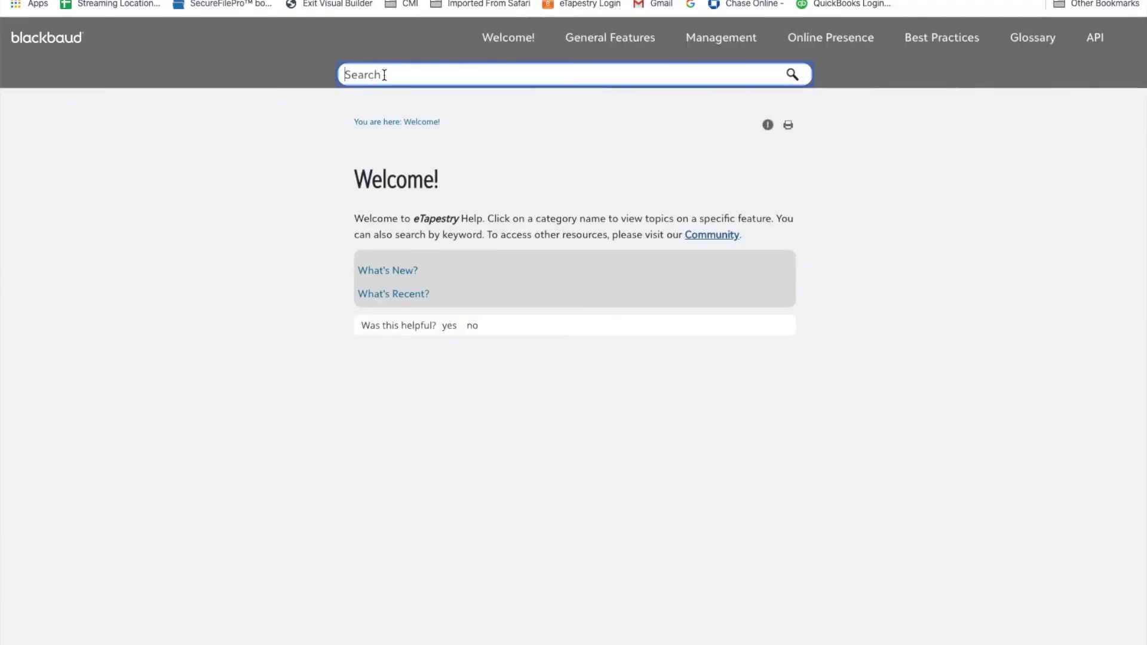
text(query)
key(Return)
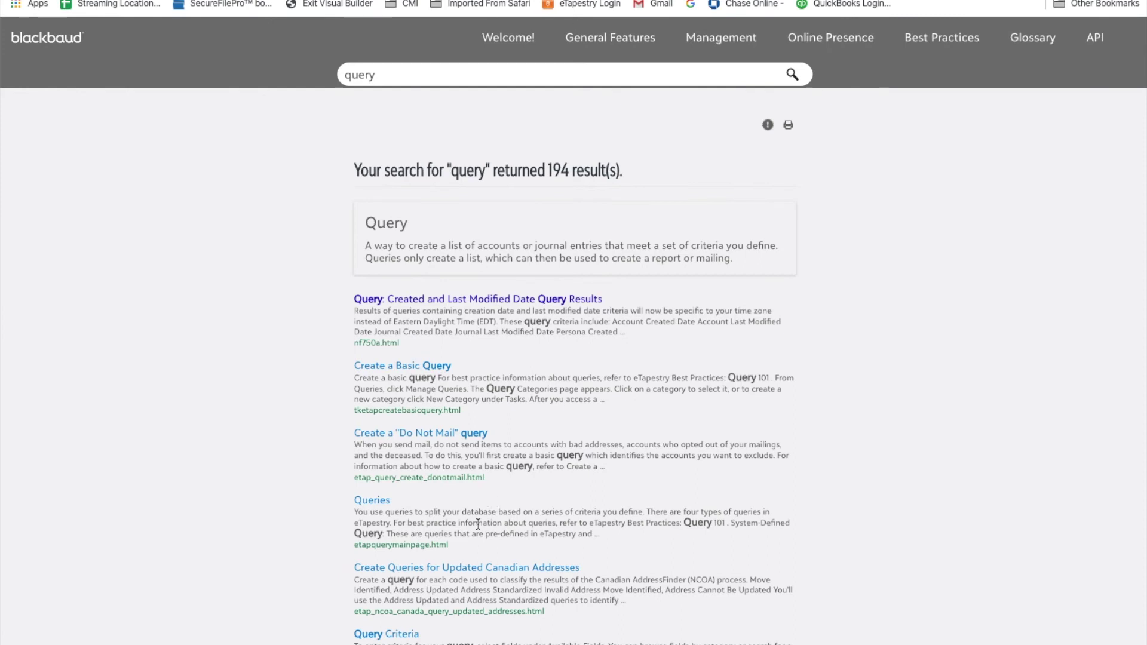
- Read through the "Create a Basic Query" help topic and return to the search results
click(394, 367)
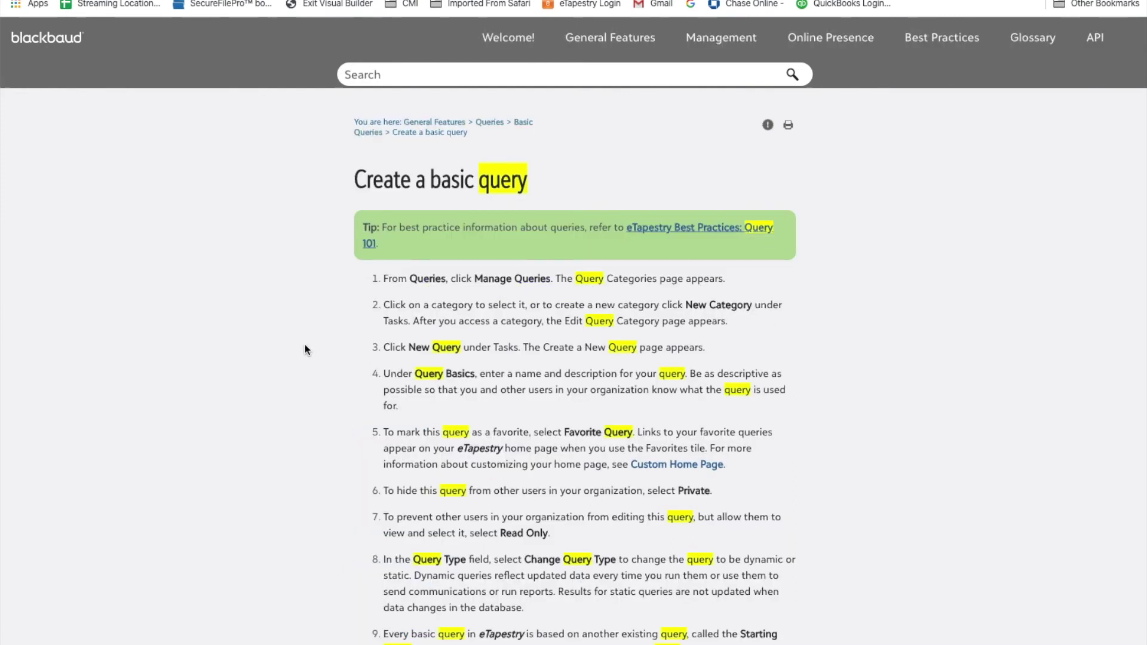
scroll(299, 346, down, 10)
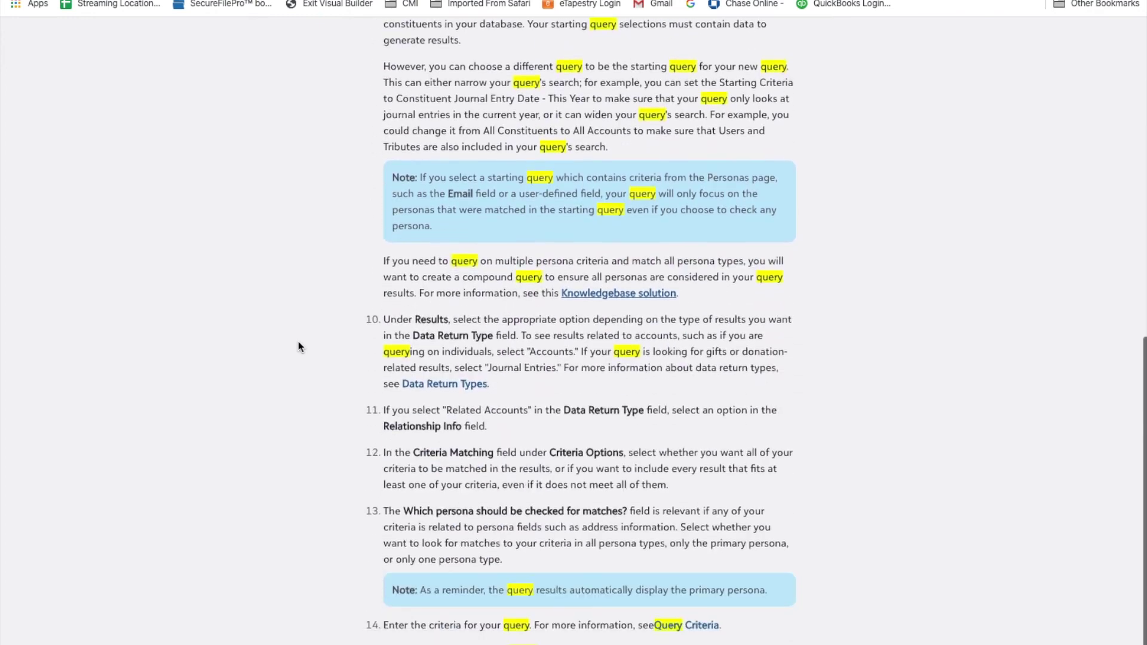
scroll(299, 342, down, 1)
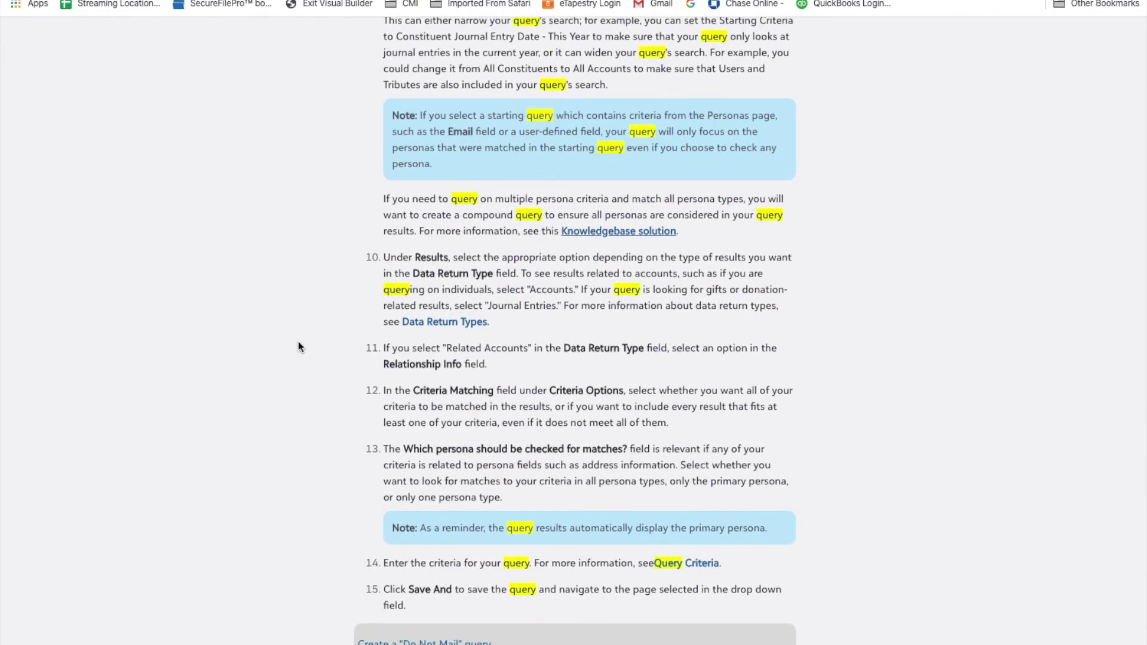
scroll(299, 346, up, 12)
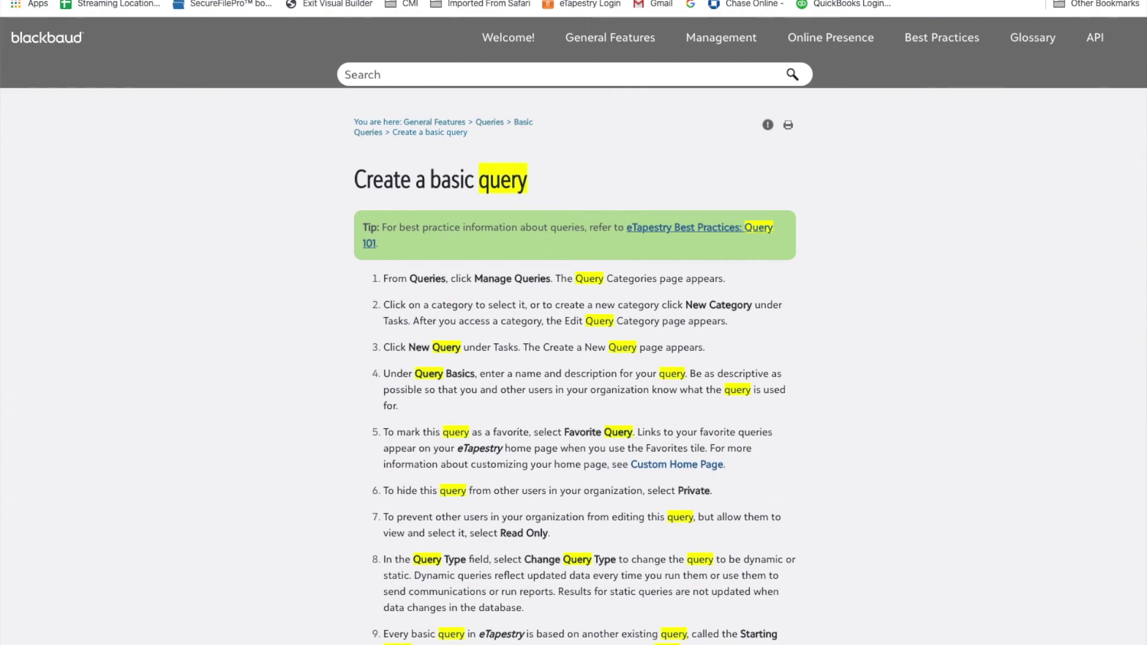
key(alt+Left)
- Search the help for "reports" and look through the listed topics
double_click(383, 79)
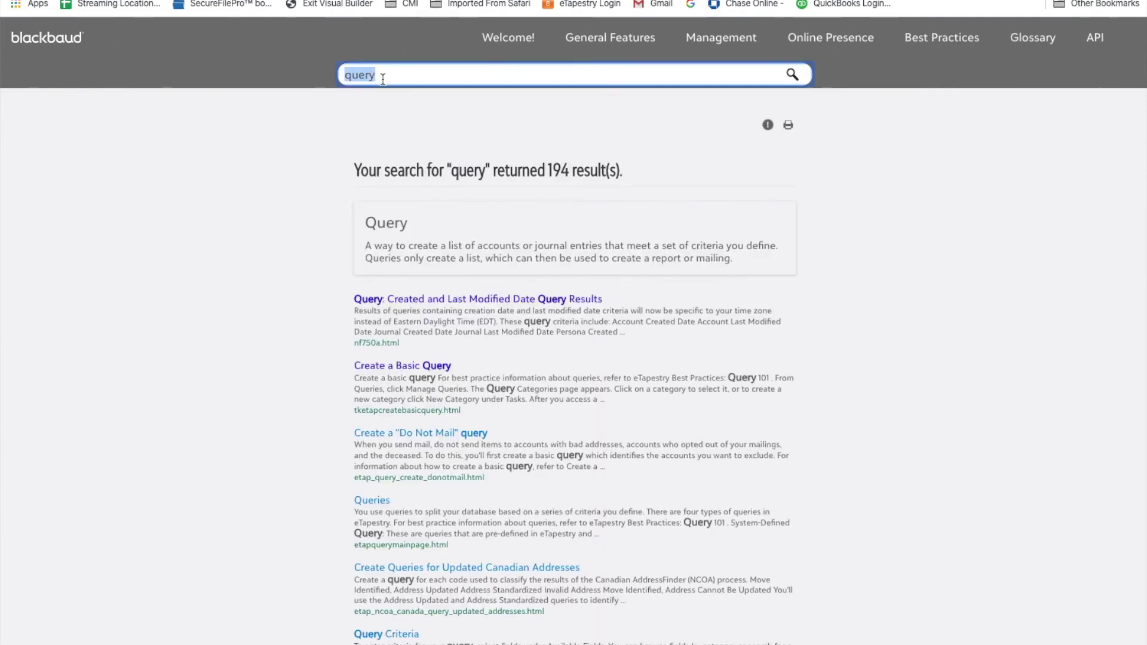
text(reports)
key(Return)
click(424, 209)
click(453, 286)
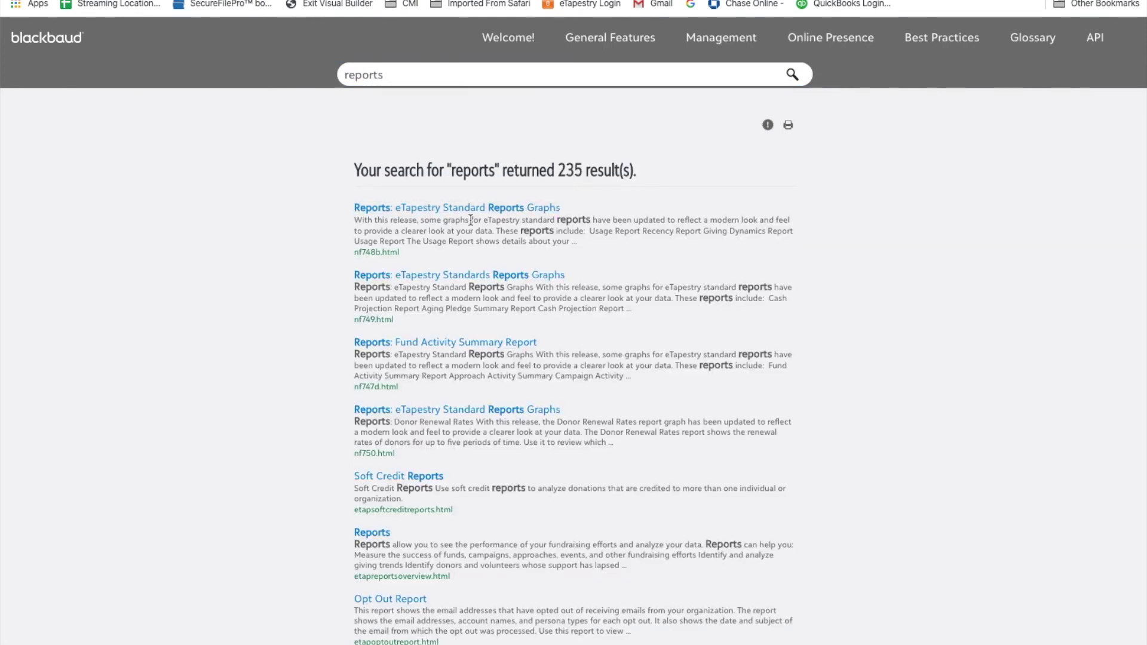
click(420, 344)
scroll(390, 641, down, 15)
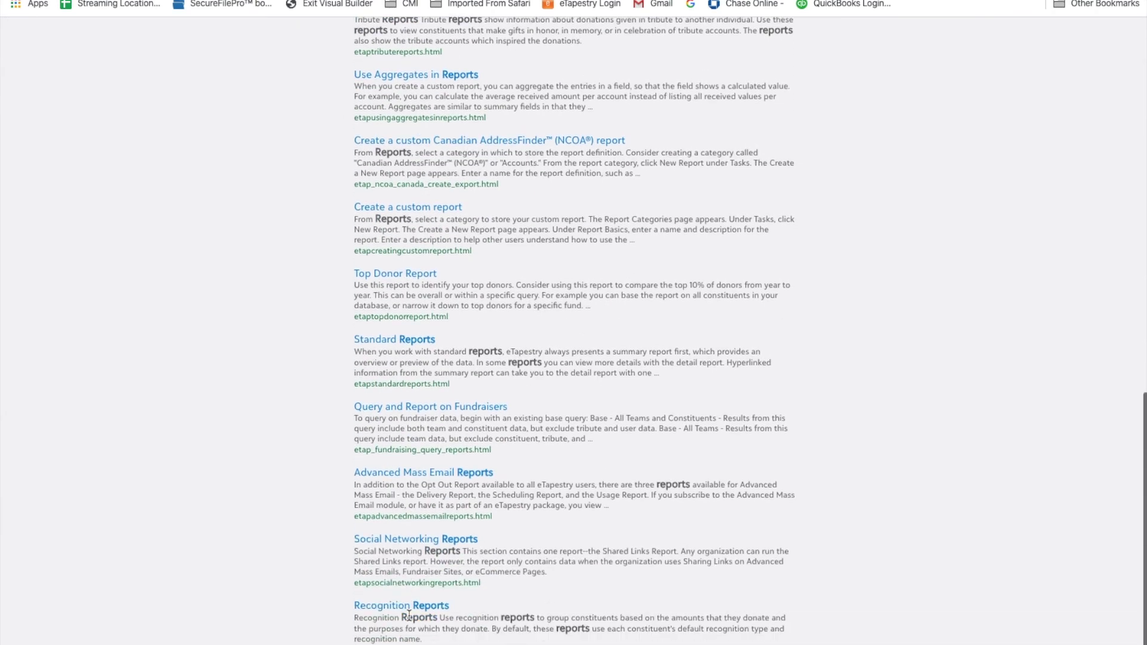
- Search the help for "how to opt out on a mass mailing"
scroll(413, 546, up, 15)
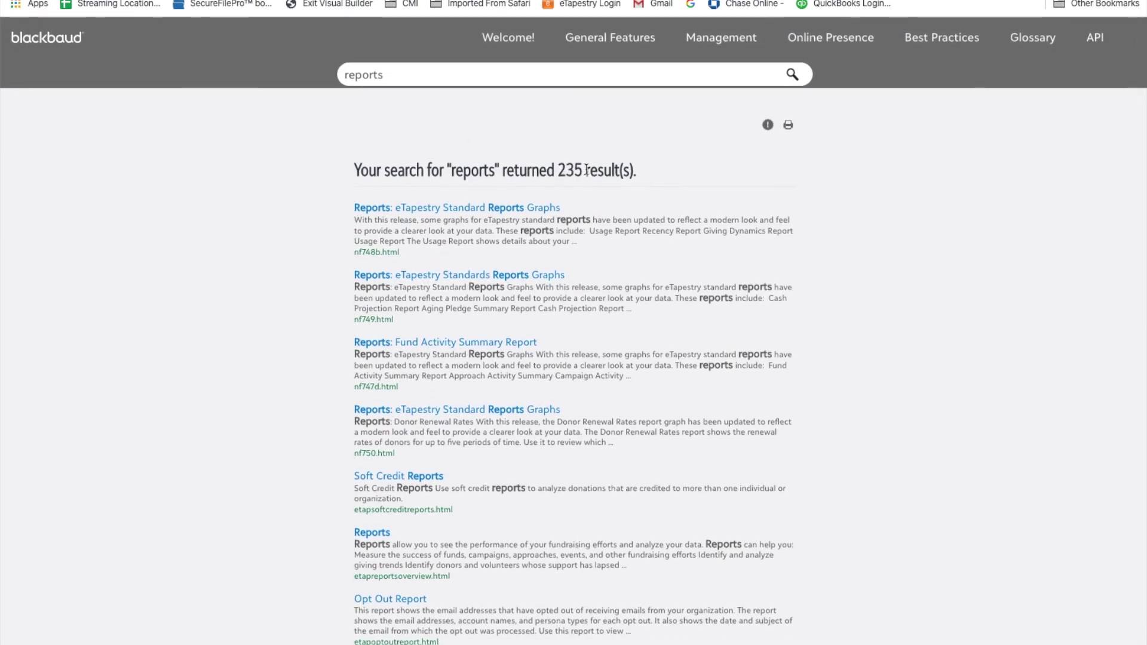
double_click(407, 74)
text(how to opt)
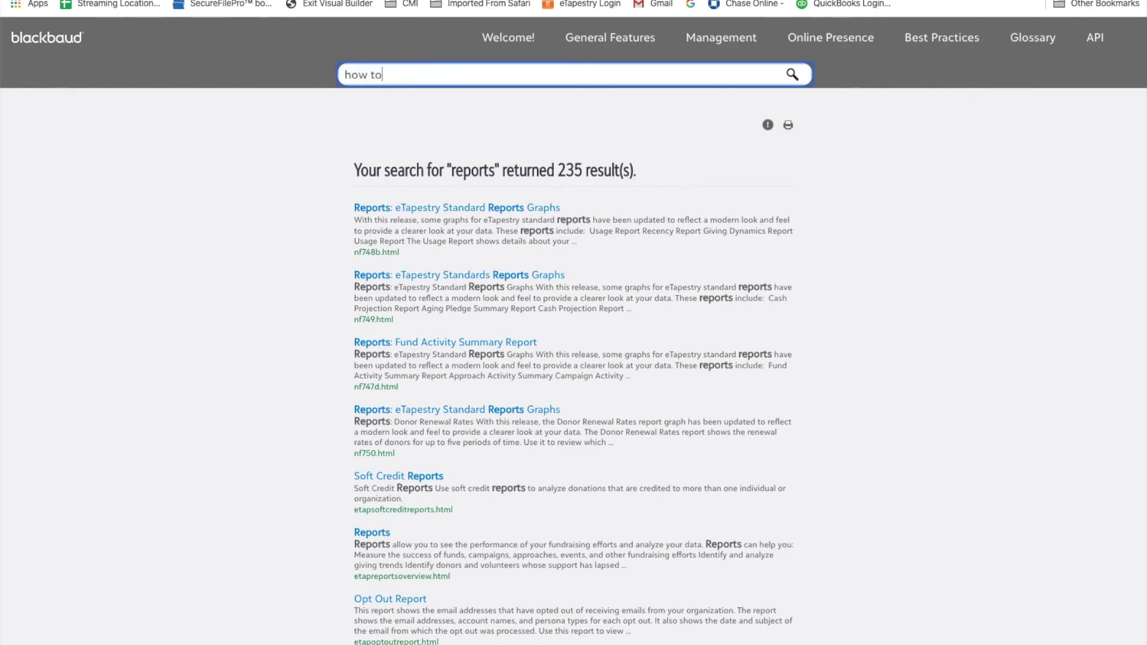
text( out on a mass mailing)
key(Return)
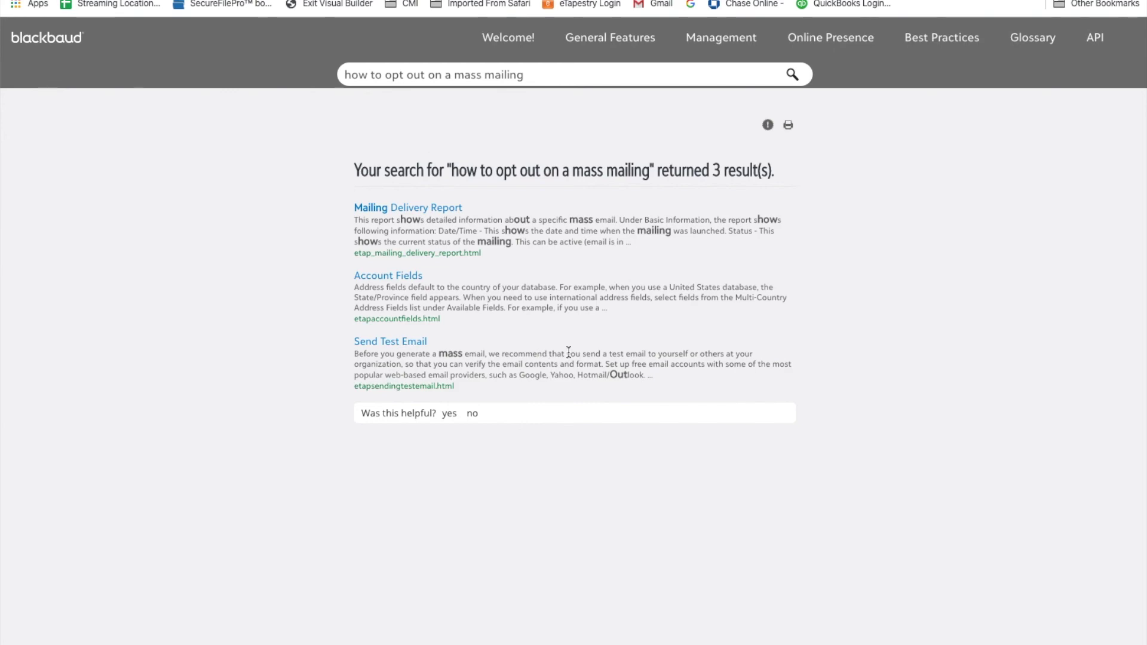
- Open the "Send Test Email" help topic from the results and read through its instructions
click(401, 342)
scroll(310, 322, down, 4)
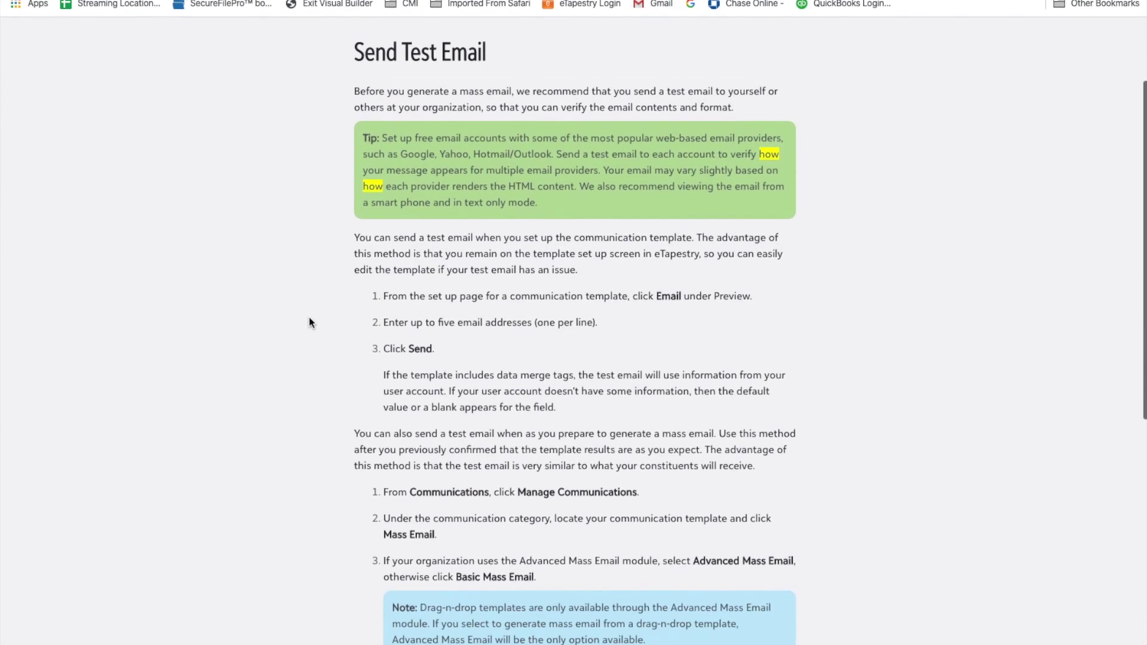
scroll(309, 318, down, 9)
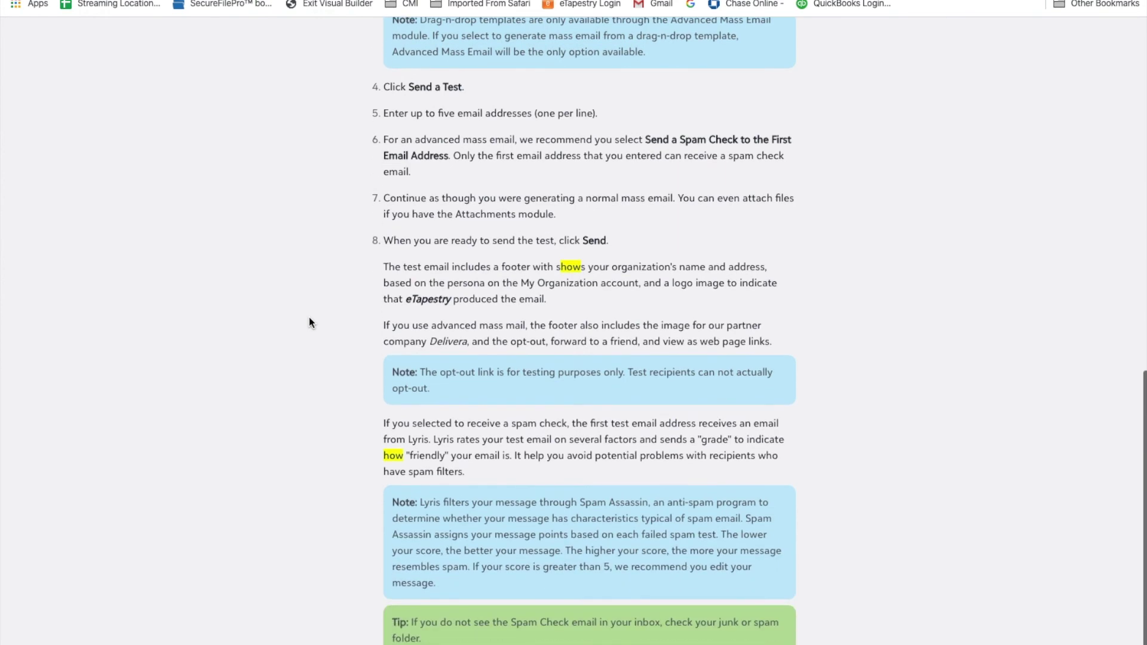
scroll(310, 323, up, 1)
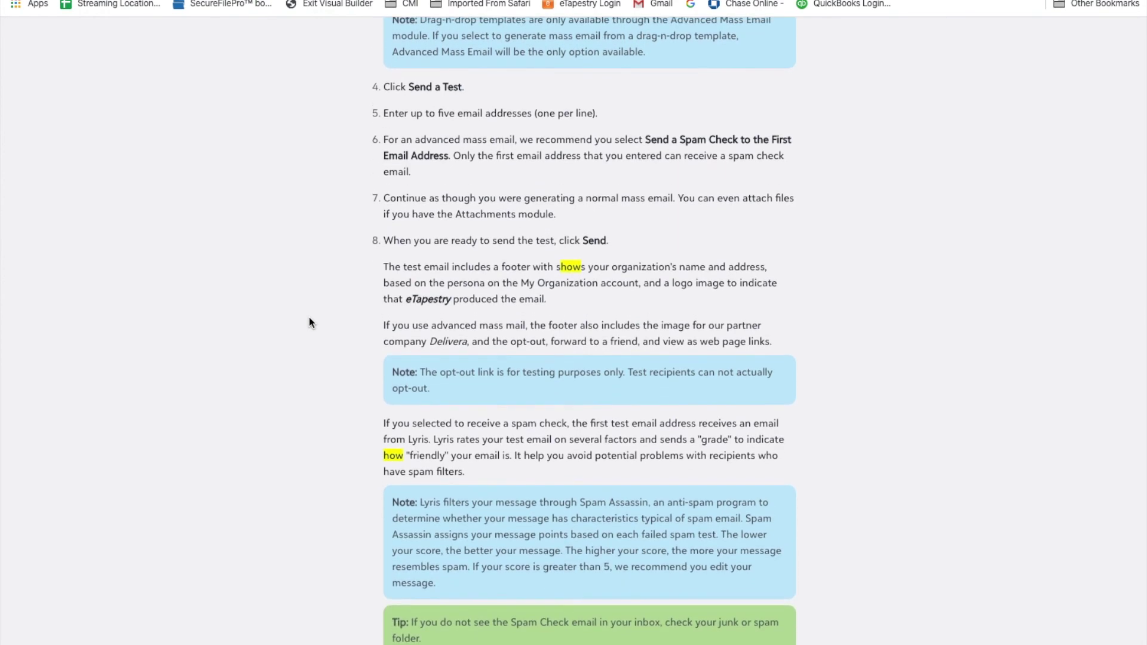
scroll(310, 316, up, 12)
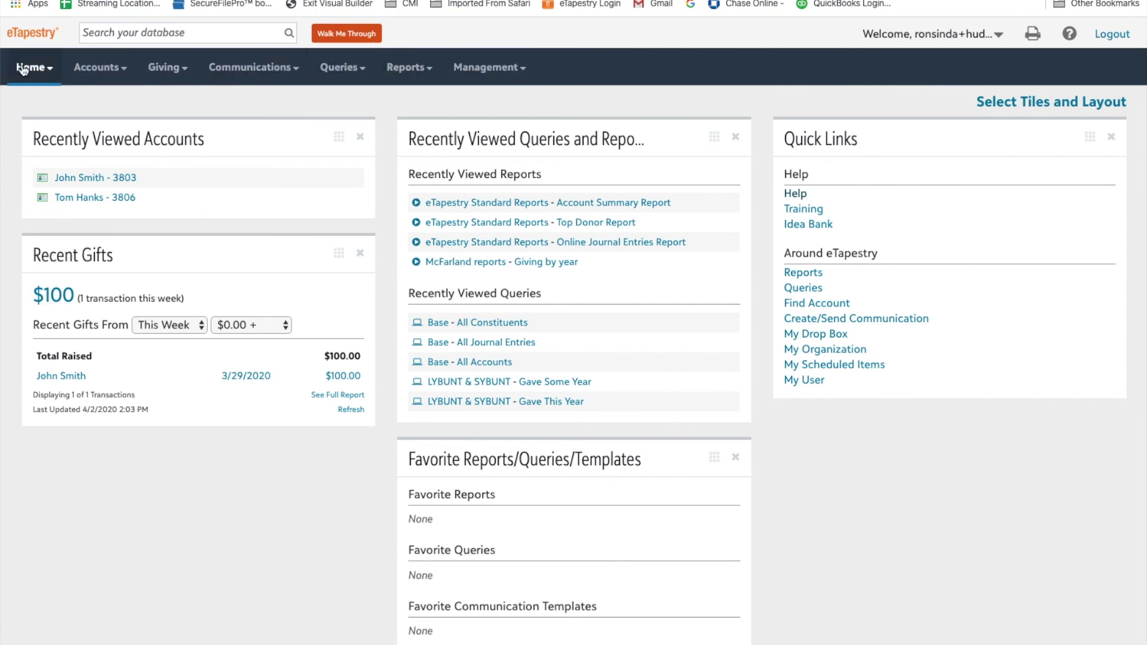
- Look over the Queries categories and recently viewed queries, and return to the eTapestry home page
click(340, 68)
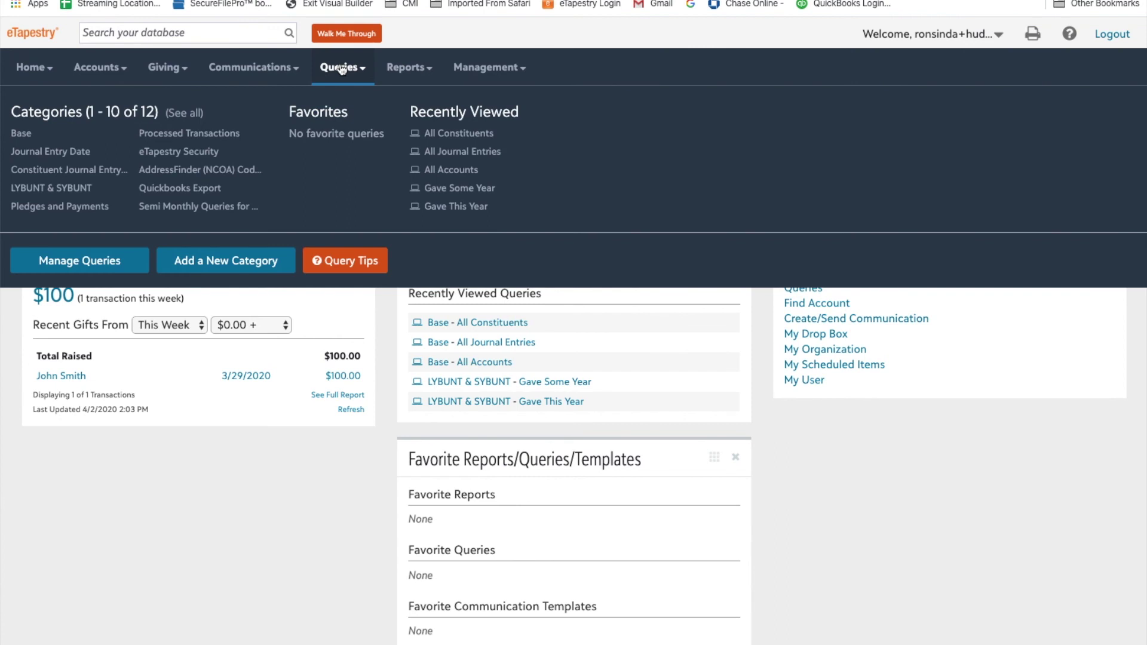
click(34, 69)
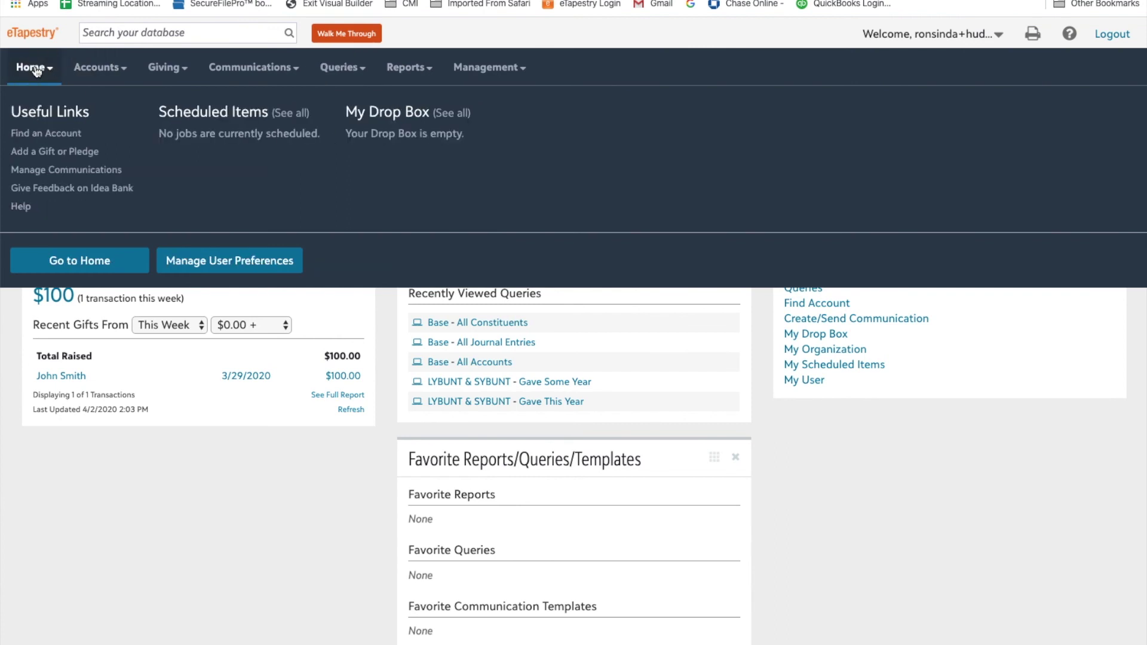
click(68, 267)
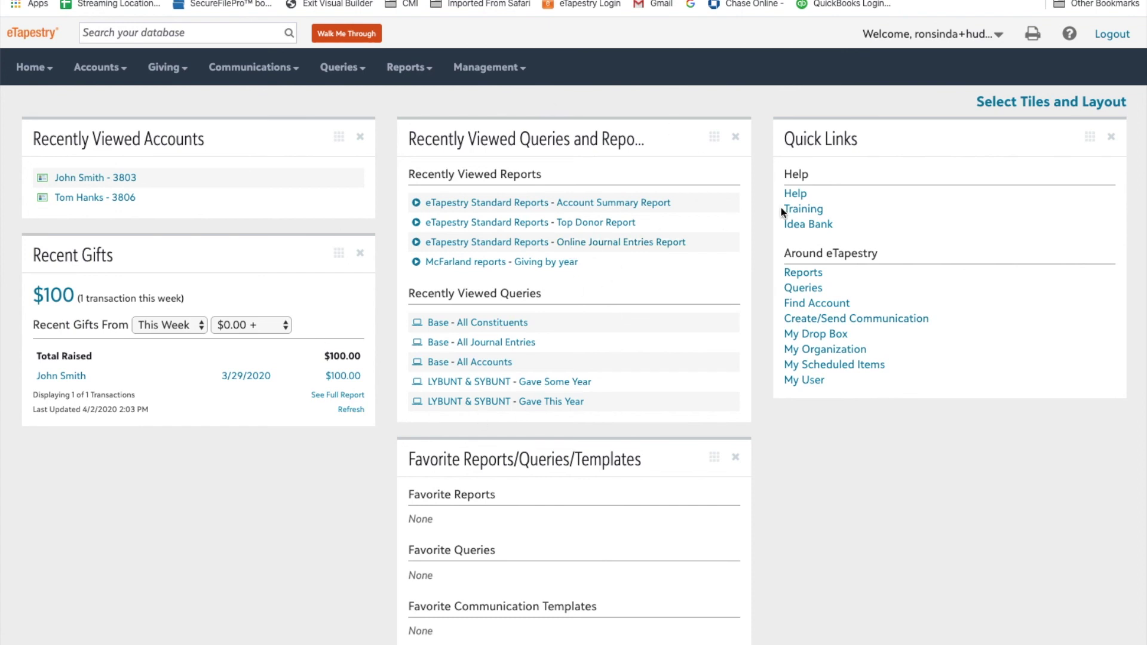
- Log out of eTapestry
click(1112, 34)
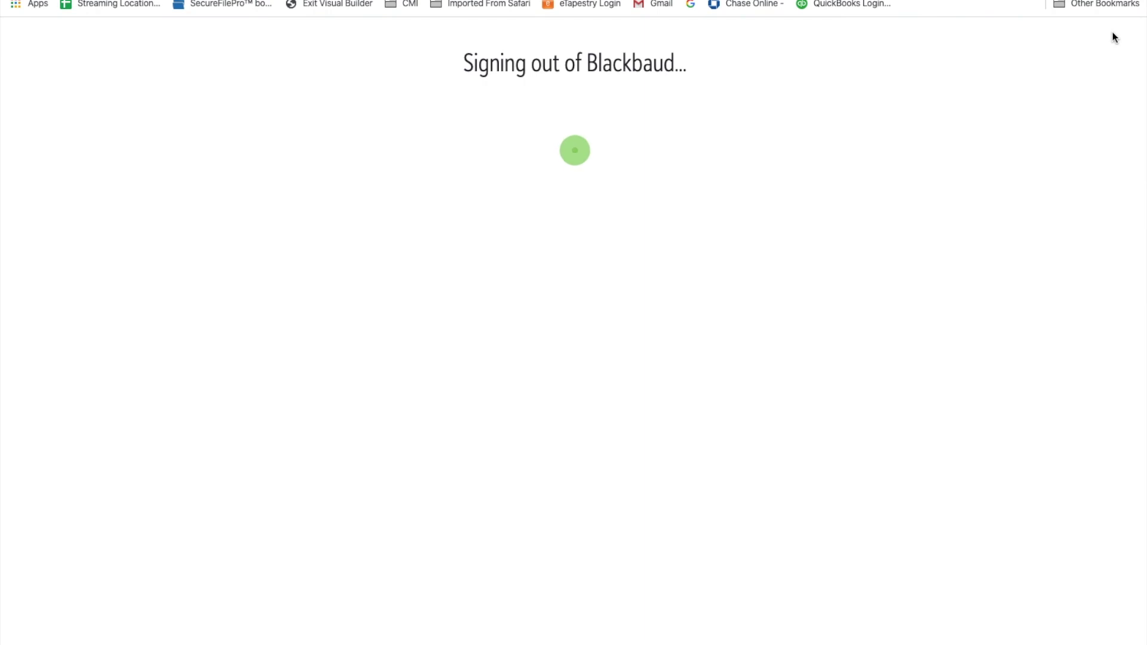